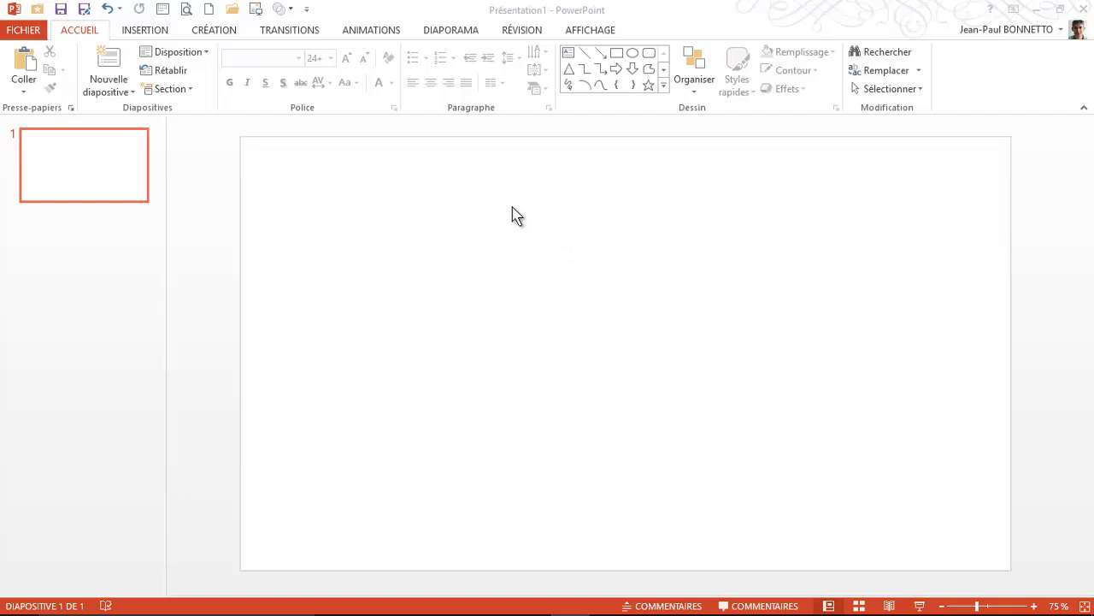
Insert the open cardboard box picture from a Bing online image search for 'carton'.
click(151, 32)
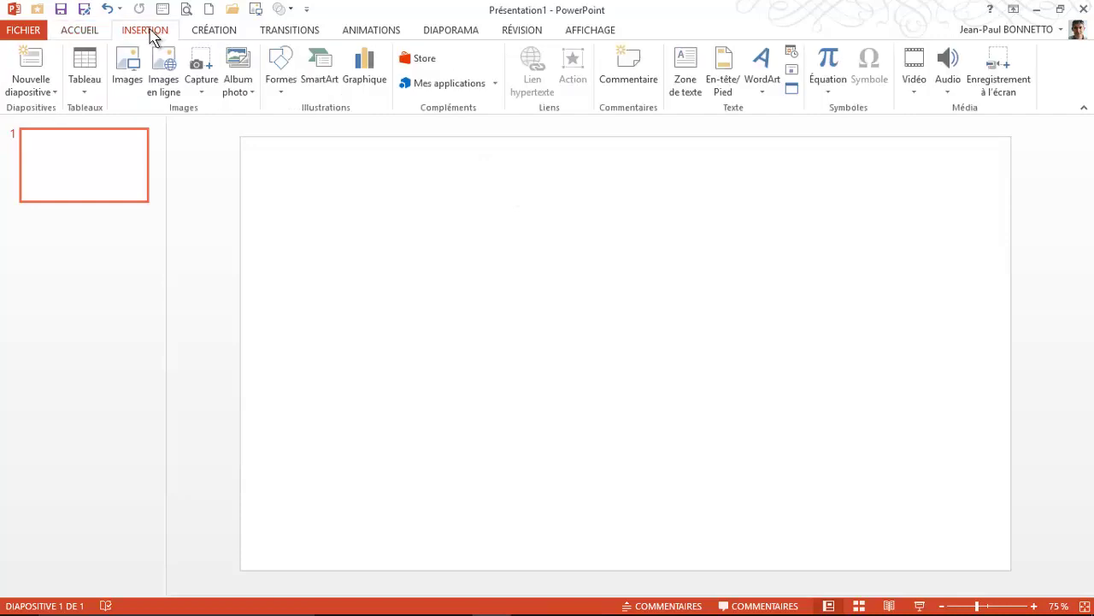
click(166, 72)
text(carton)
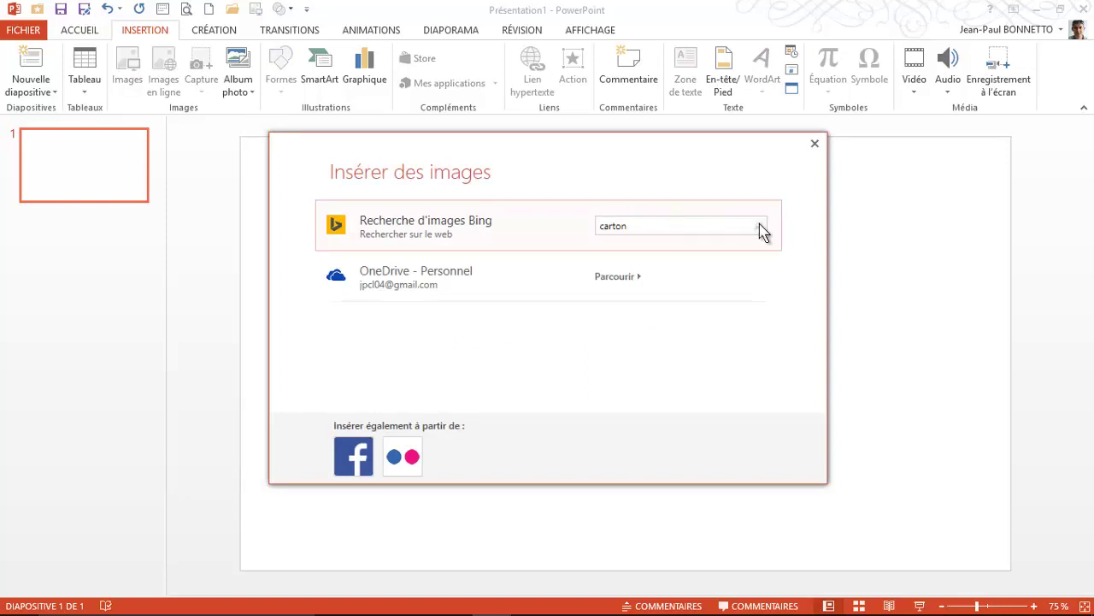
click(758, 227)
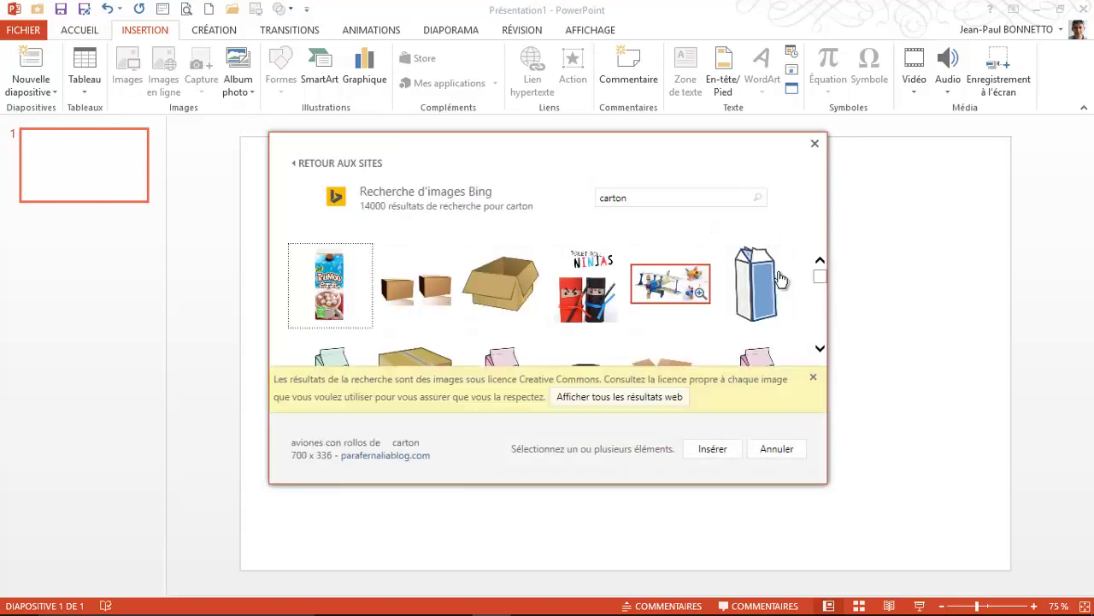
click(819, 350)
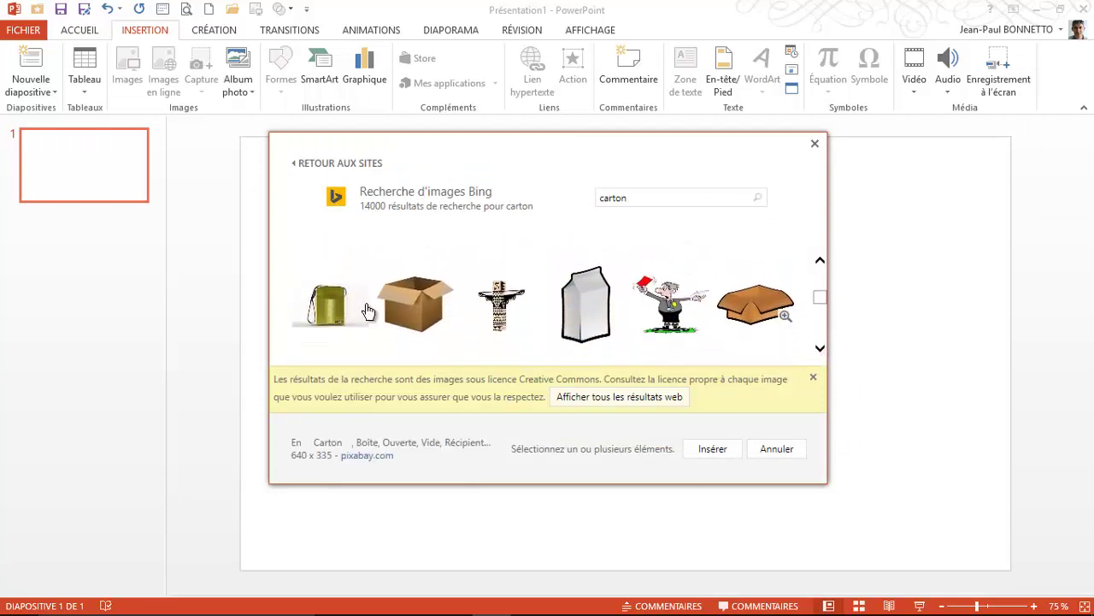
click(415, 303)
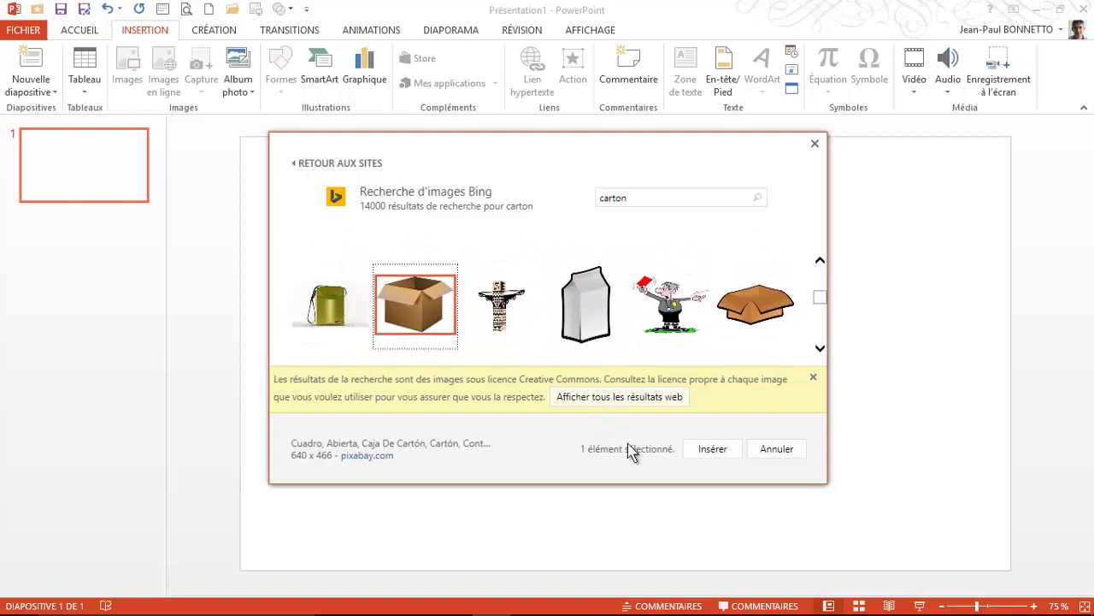
click(716, 451)
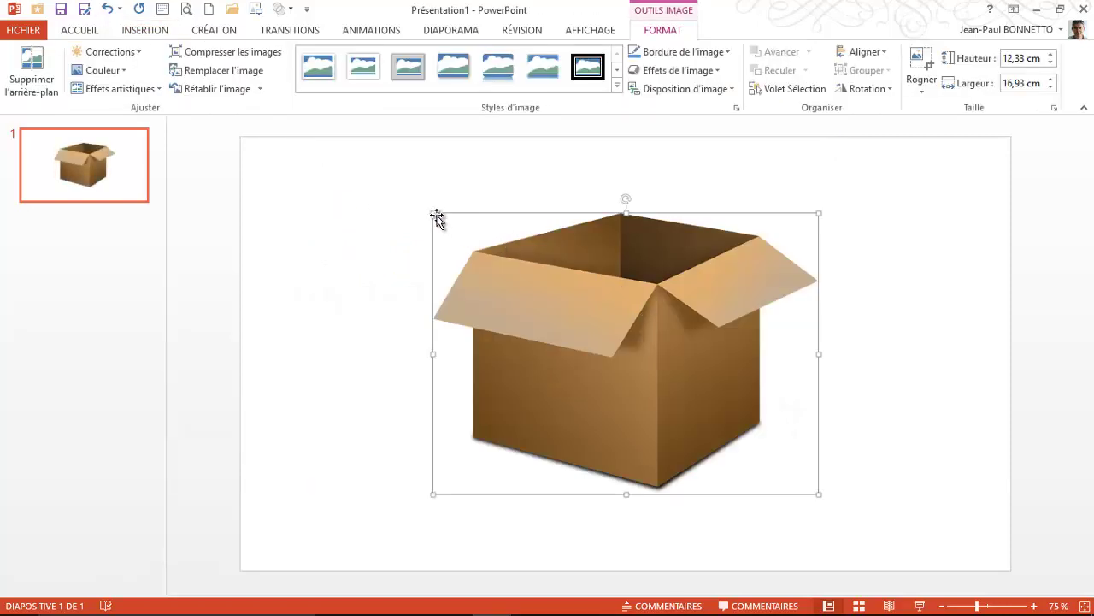
Shrink the box picture to 11,3 × 15,52 cm and move it to the slide's right side.
drag(430, 212, 461, 237)
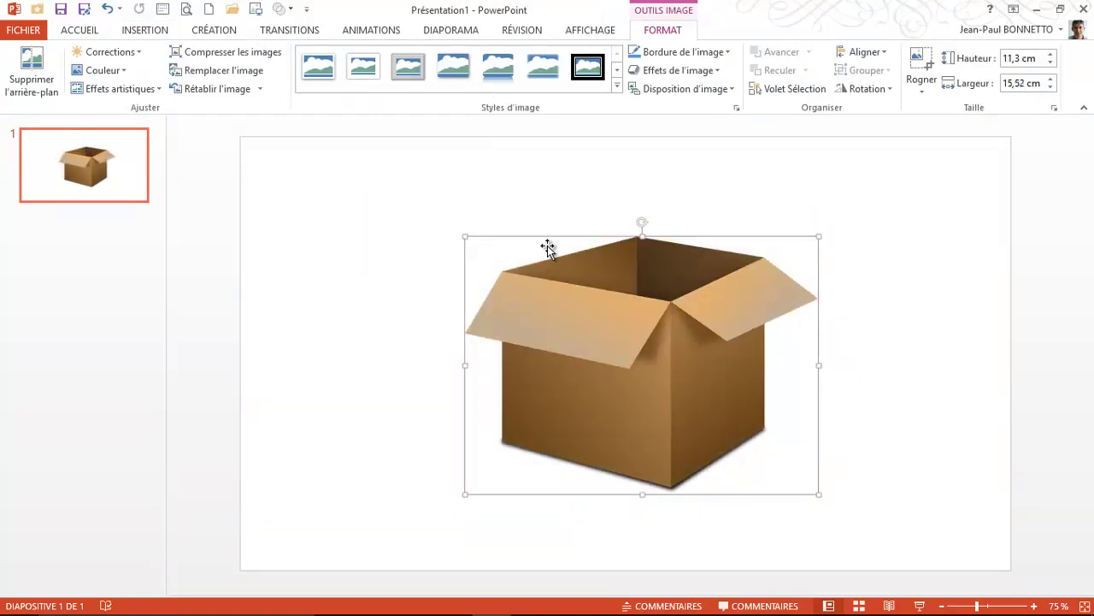
mouse_move(547, 244)
mouse_down()
mouse_move(653, 242)
mouse_move(713, 202)
mouse_up()
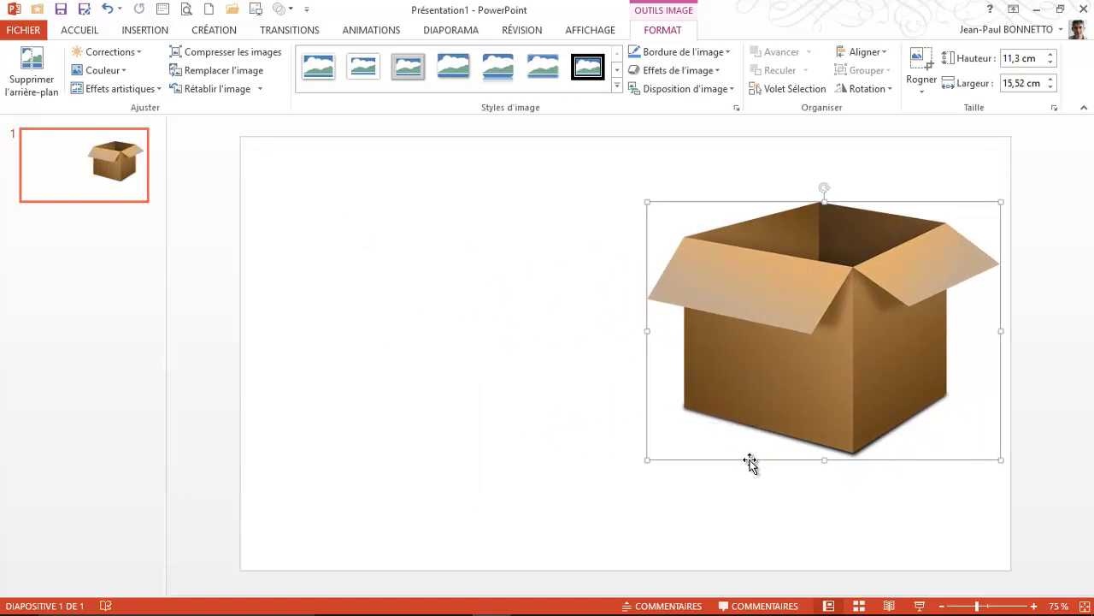
drag(753, 458, 757, 462)
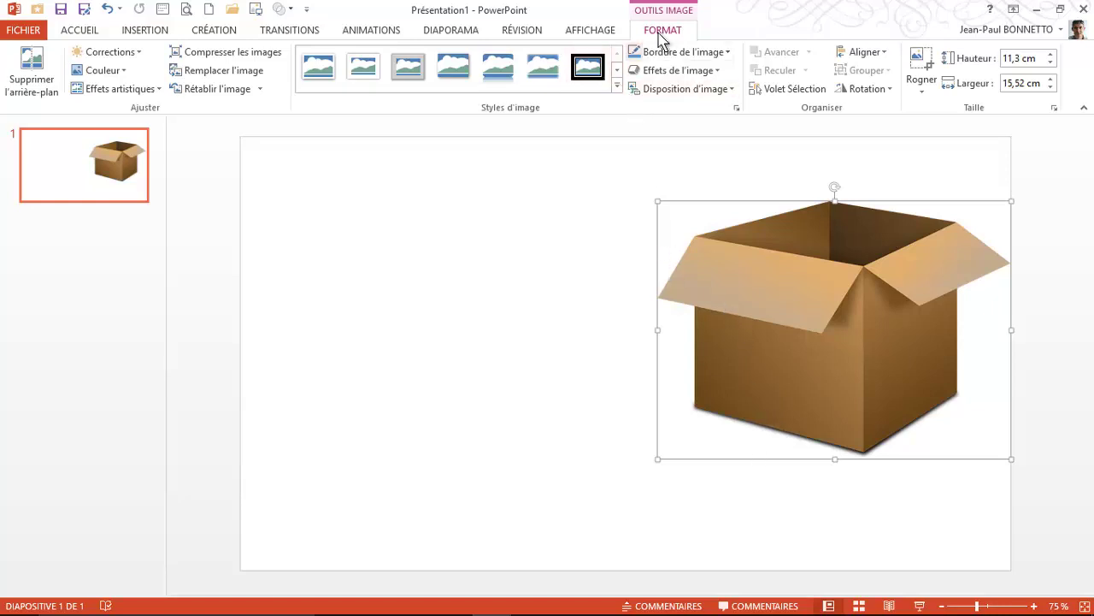
click(156, 31)
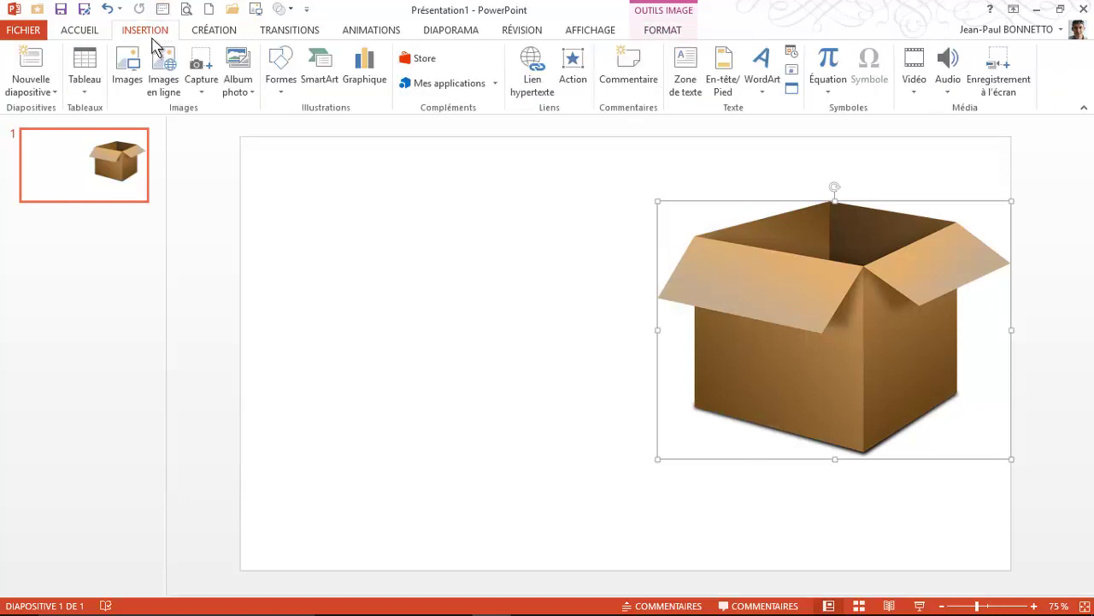
click(282, 89)
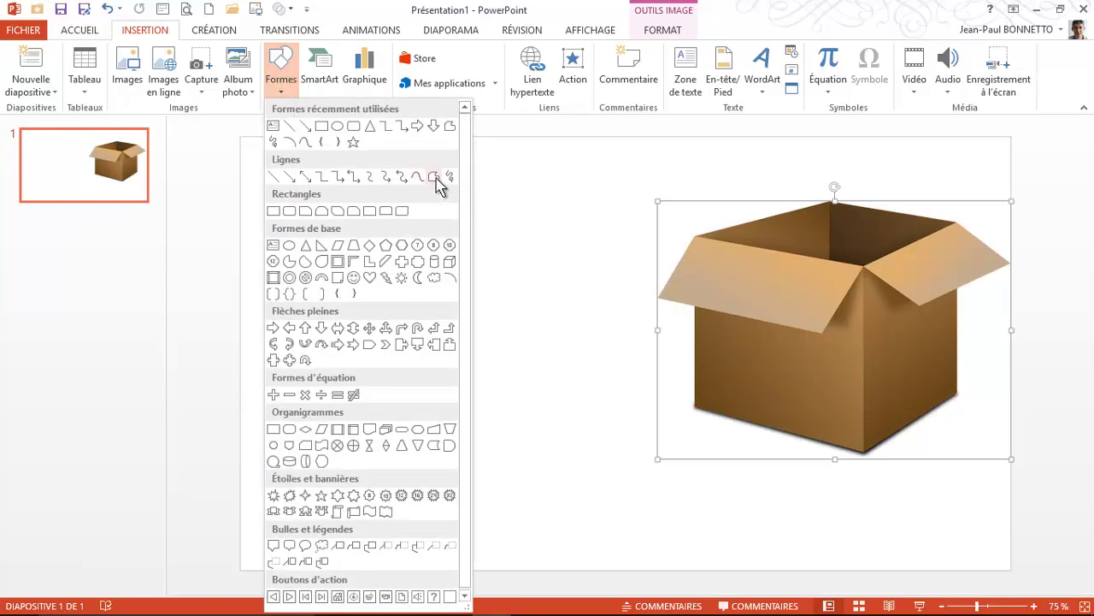
Trace the box's left flap as a freeform and move it to the slide's upper left.
click(435, 177)
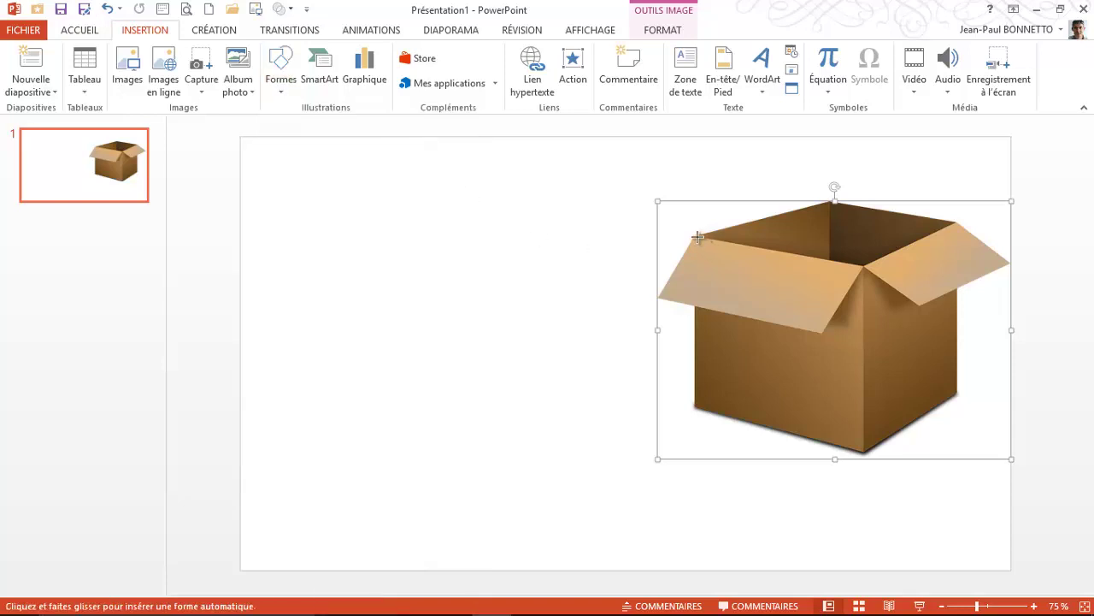
click(692, 234)
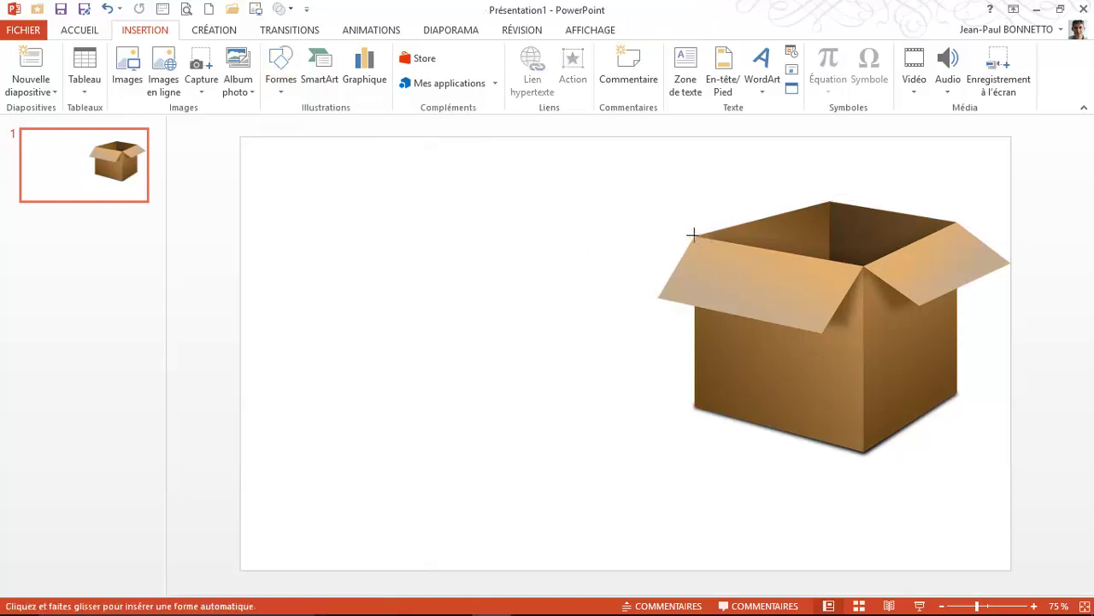
click(659, 297)
click(694, 234)
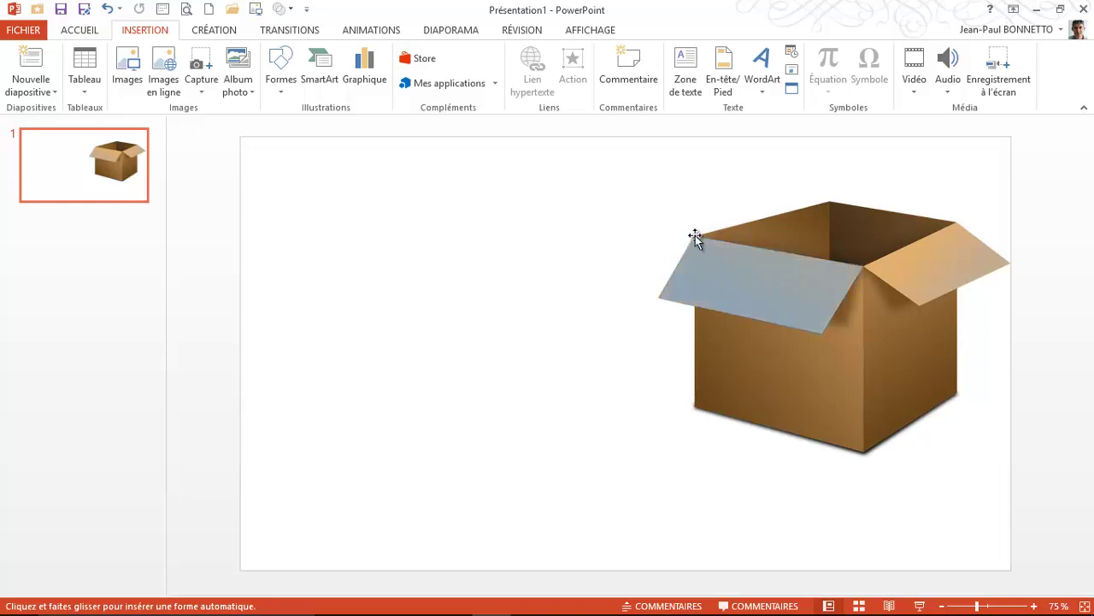
mouse_move(751, 276)
mouse_down()
mouse_move(698, 283)
mouse_move(384, 251)
mouse_up()
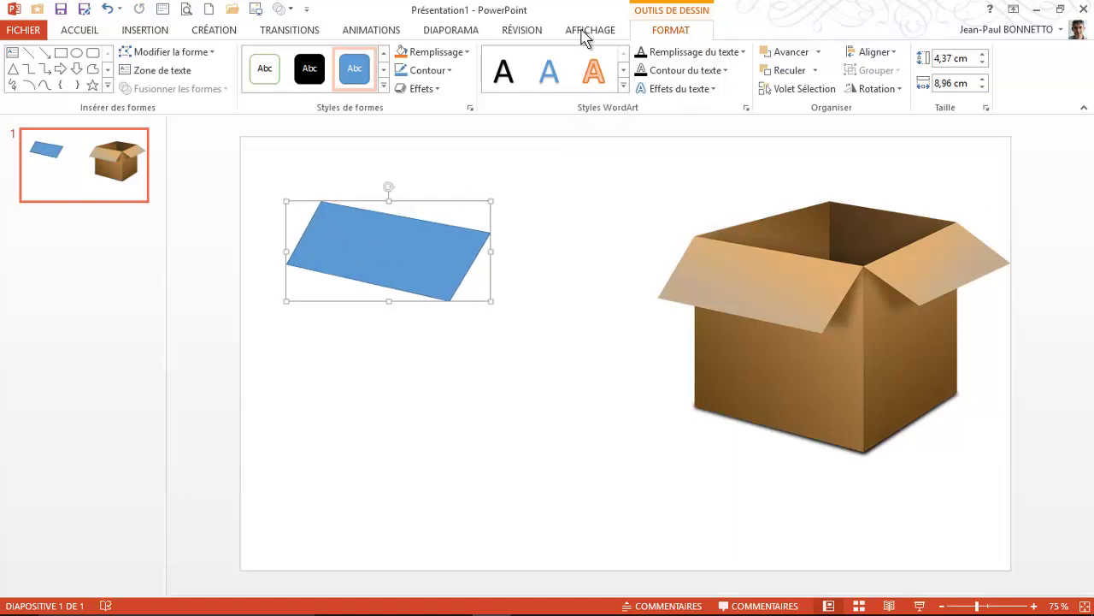
Fill the flap with the box's tan colour using the eyedropper and remove its outline.
click(467, 52)
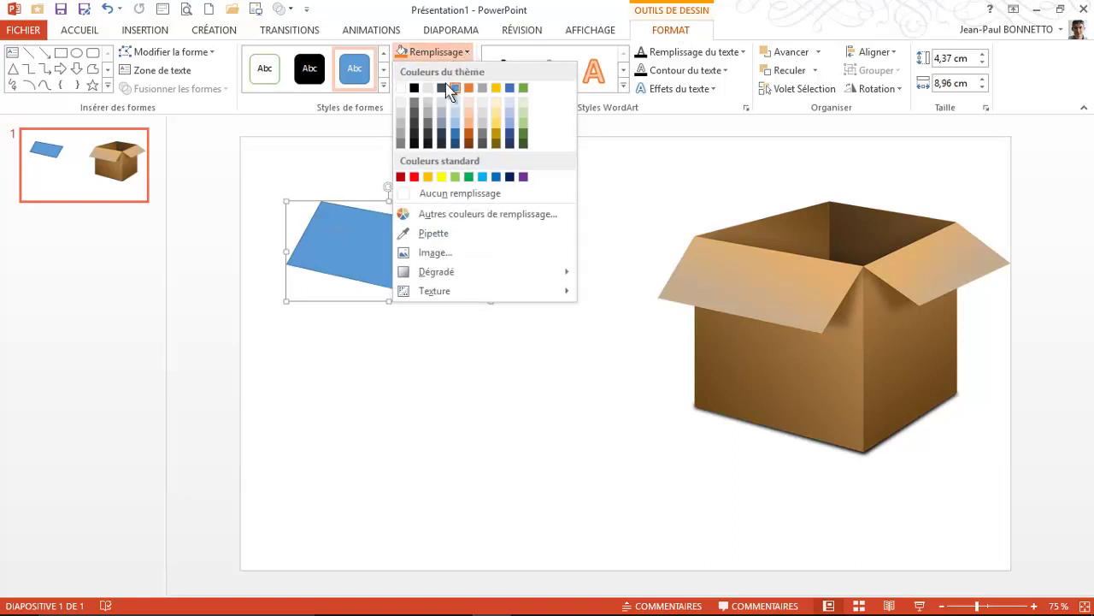
click(431, 234)
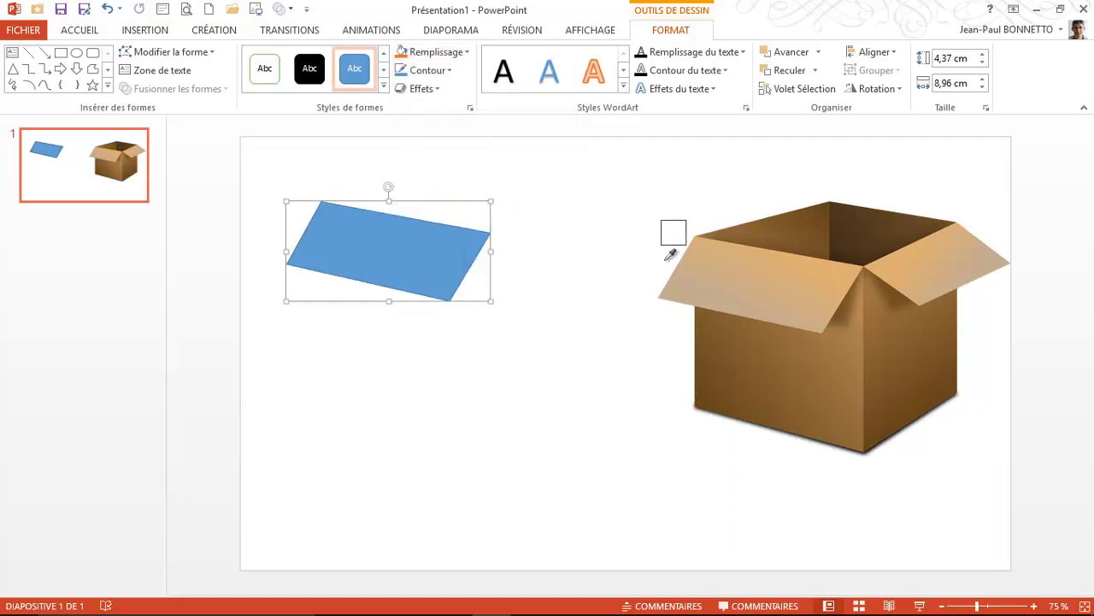
click(759, 285)
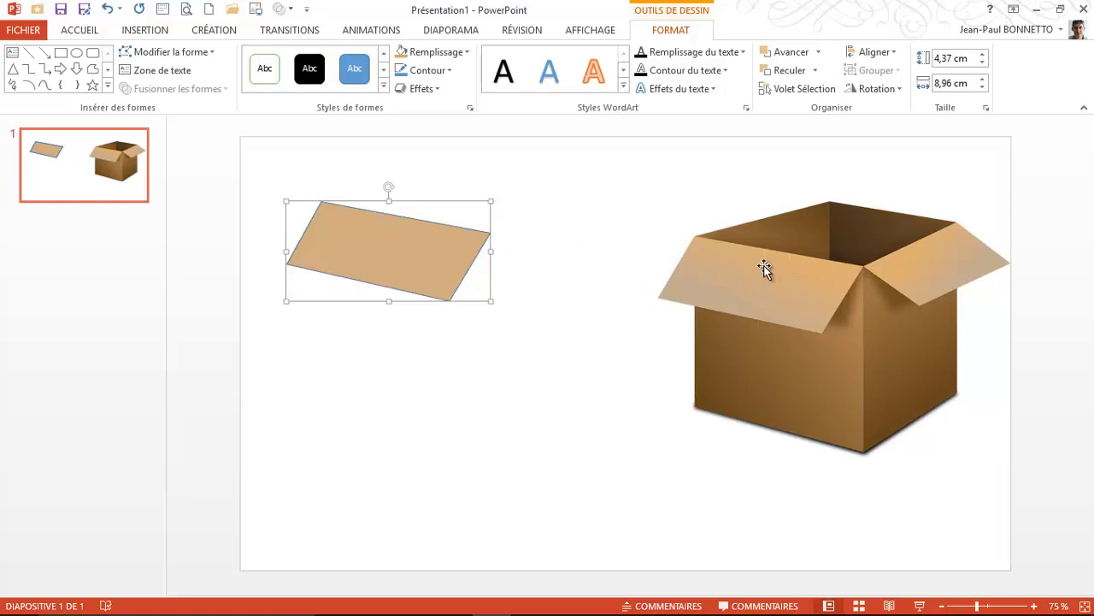
click(438, 89)
click(442, 72)
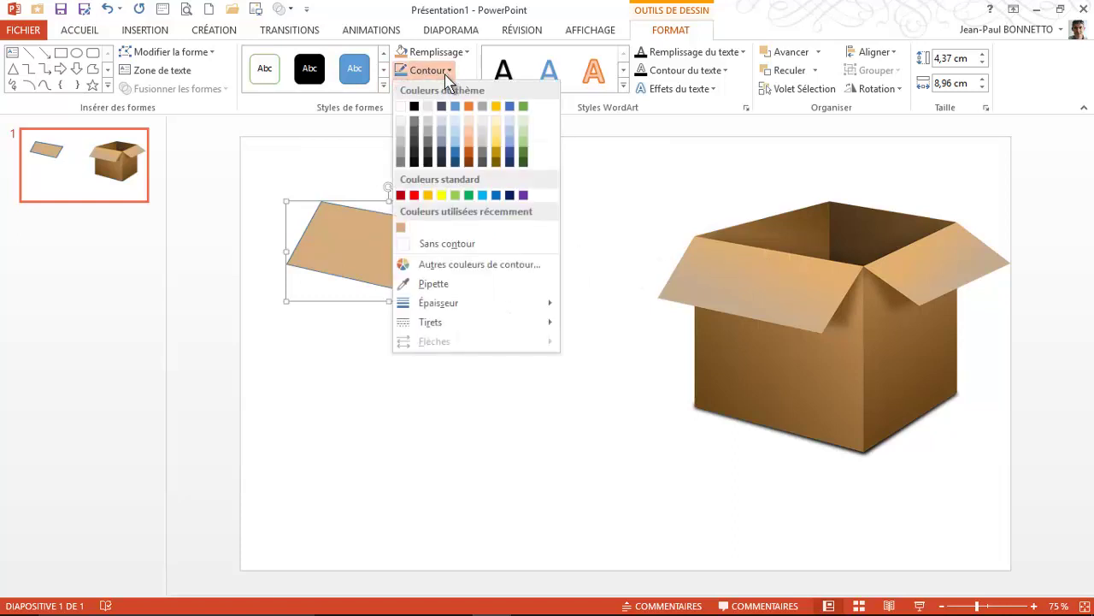
click(443, 243)
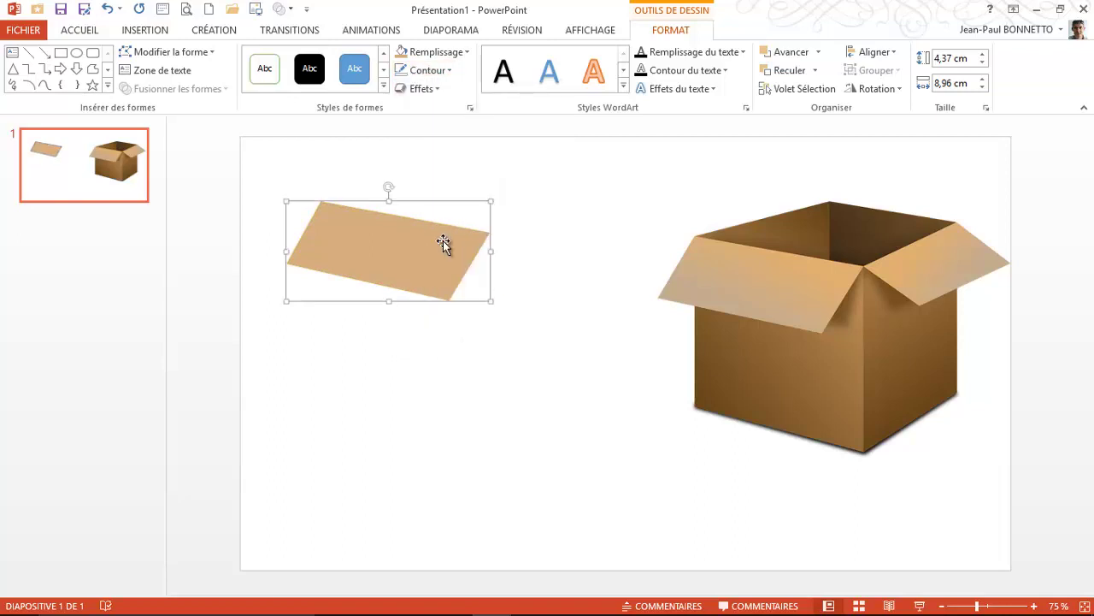
Trace the box's front face as a freeform and position it beneath the tan flap.
click(94, 70)
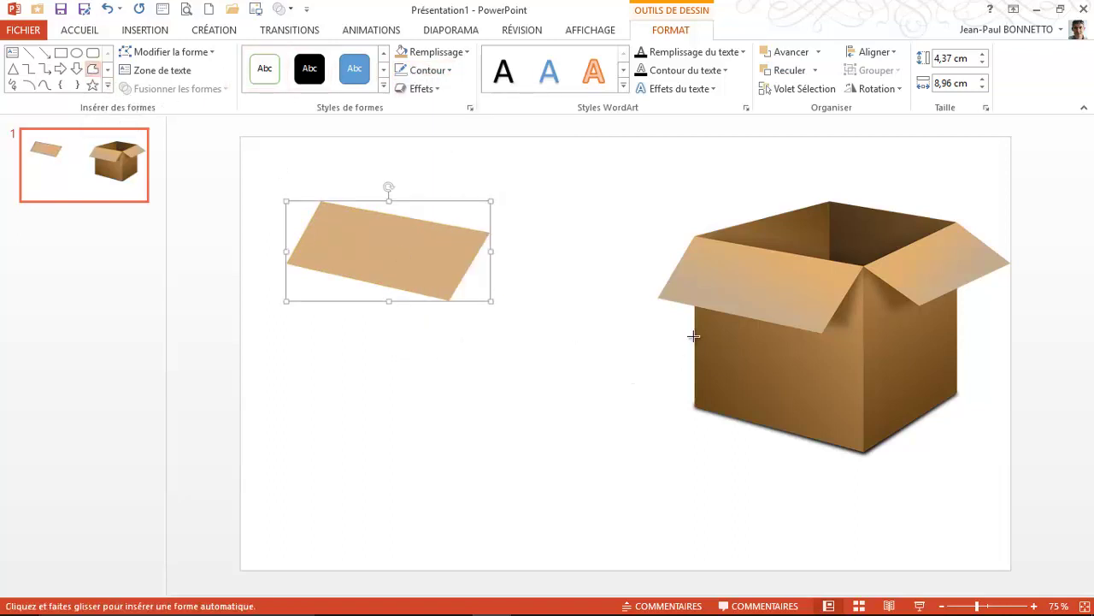
click(694, 304)
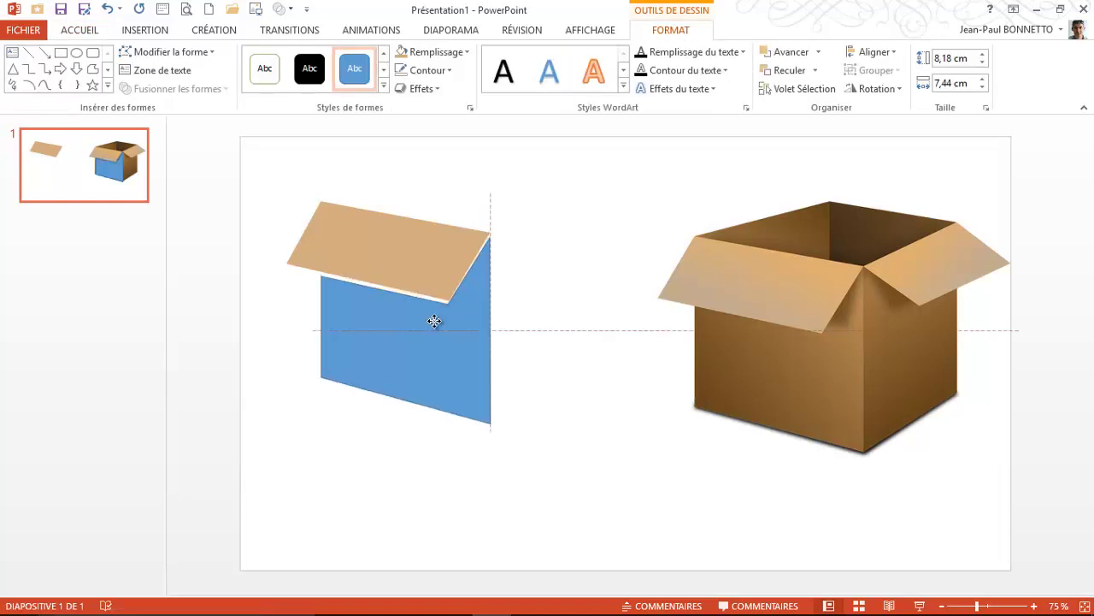
drag(434, 320, 433, 322)
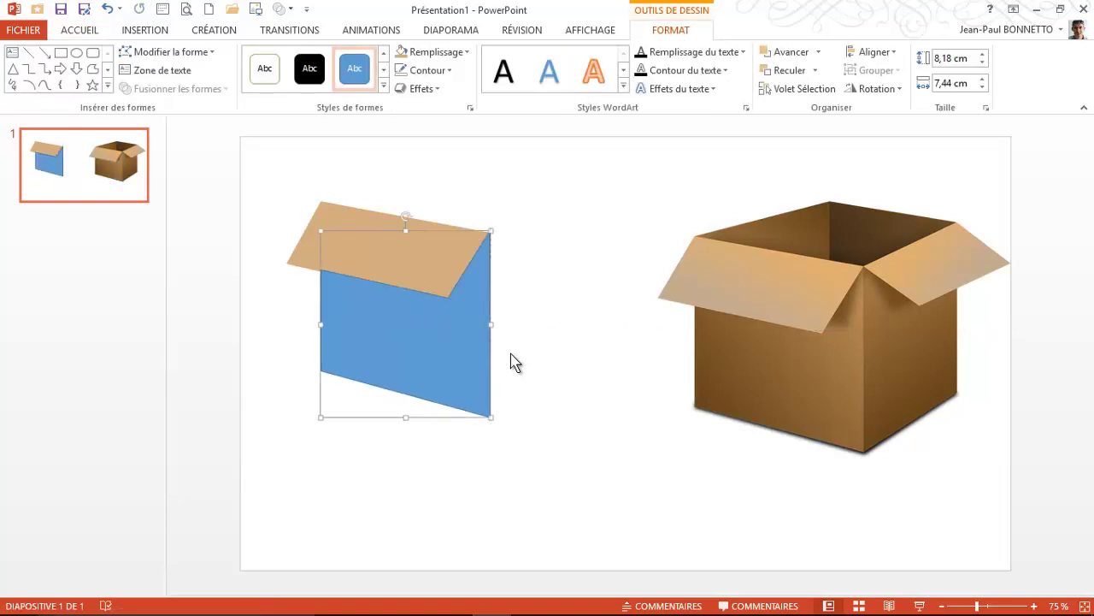
Fill the front panel with the box's darker brown using the eyedropper and remove its outline.
click(467, 53)
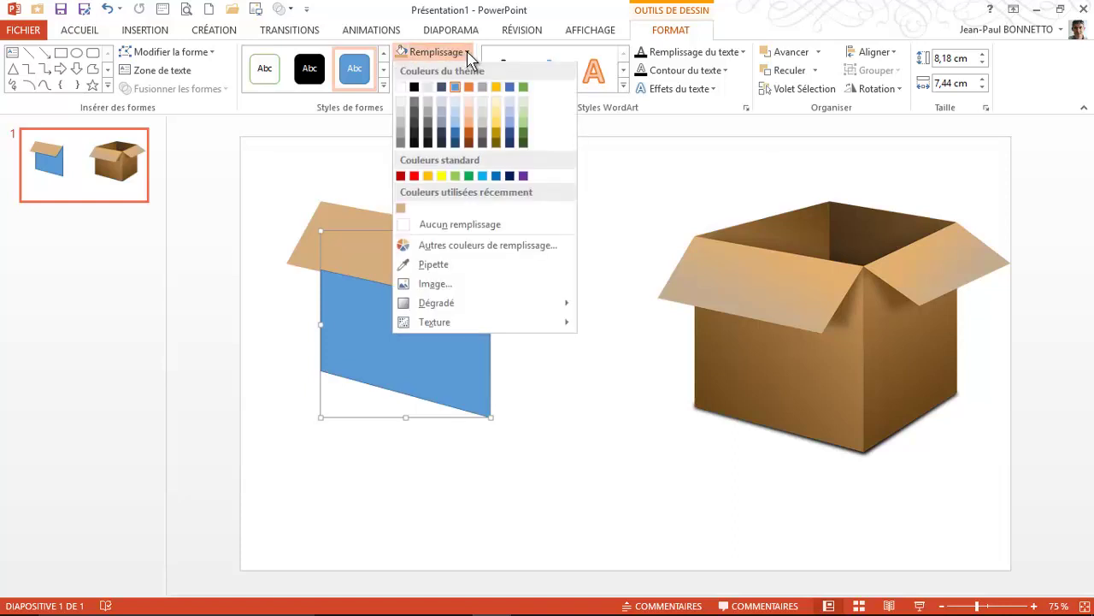
click(432, 263)
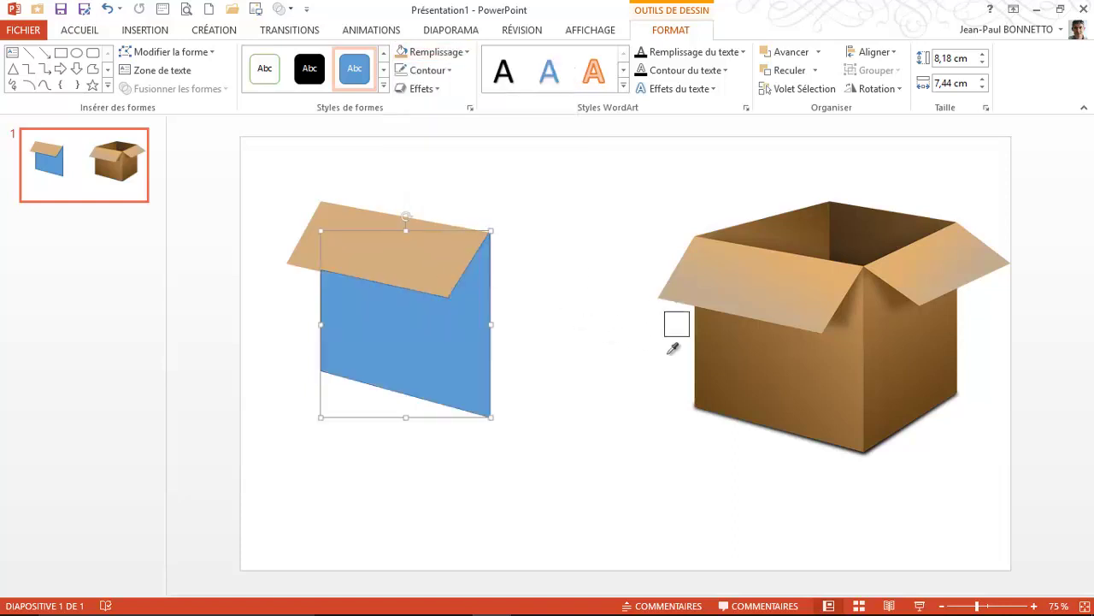
click(743, 349)
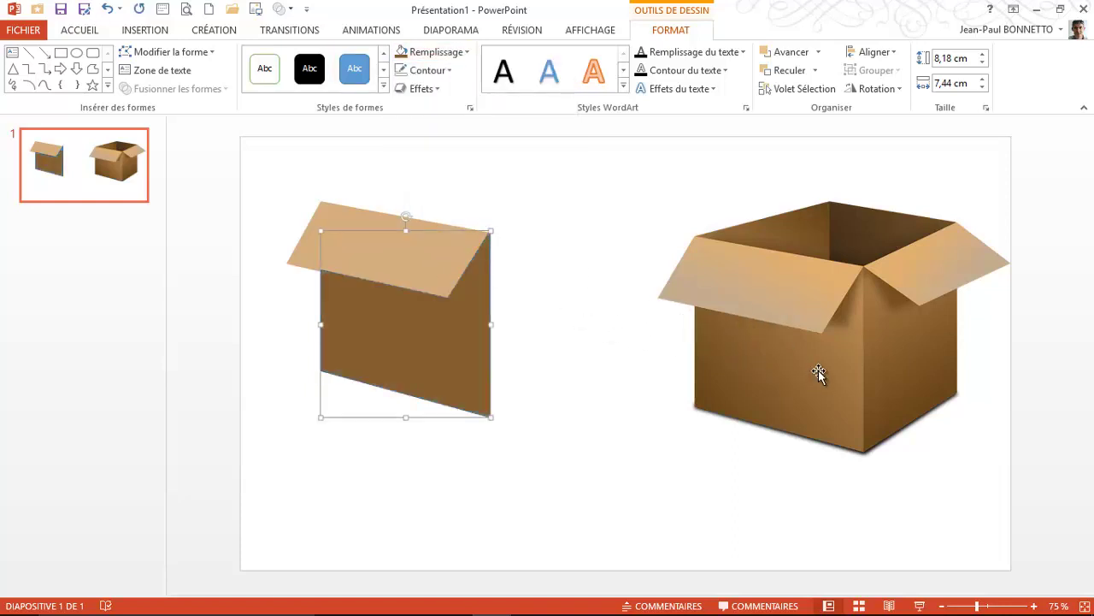
click(451, 70)
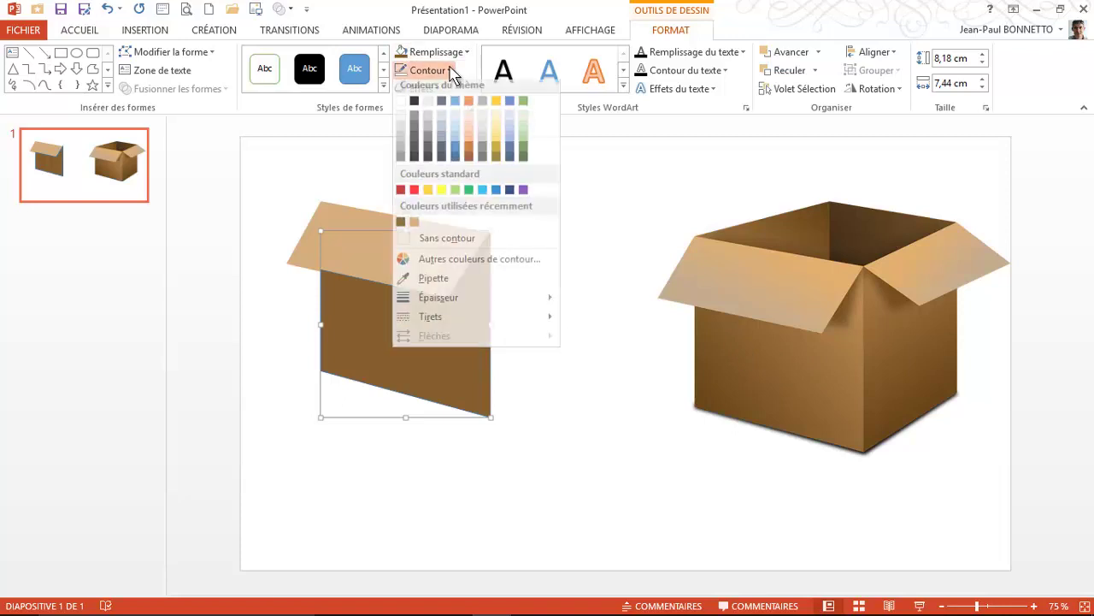
click(444, 240)
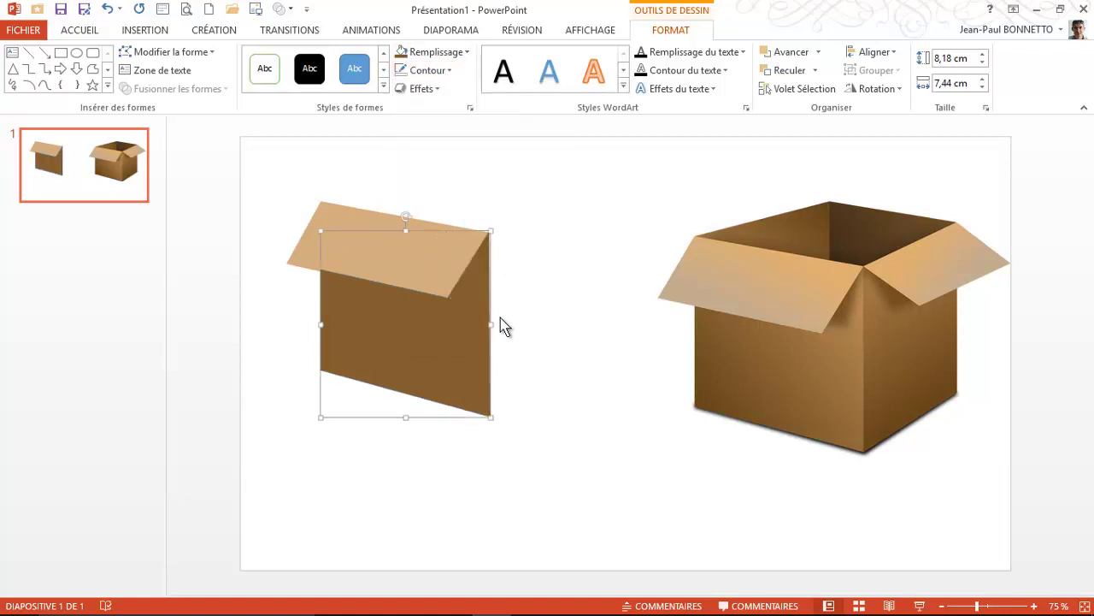
Select the left box's front shape and choose the Freeform tool.
click(527, 299)
click(437, 329)
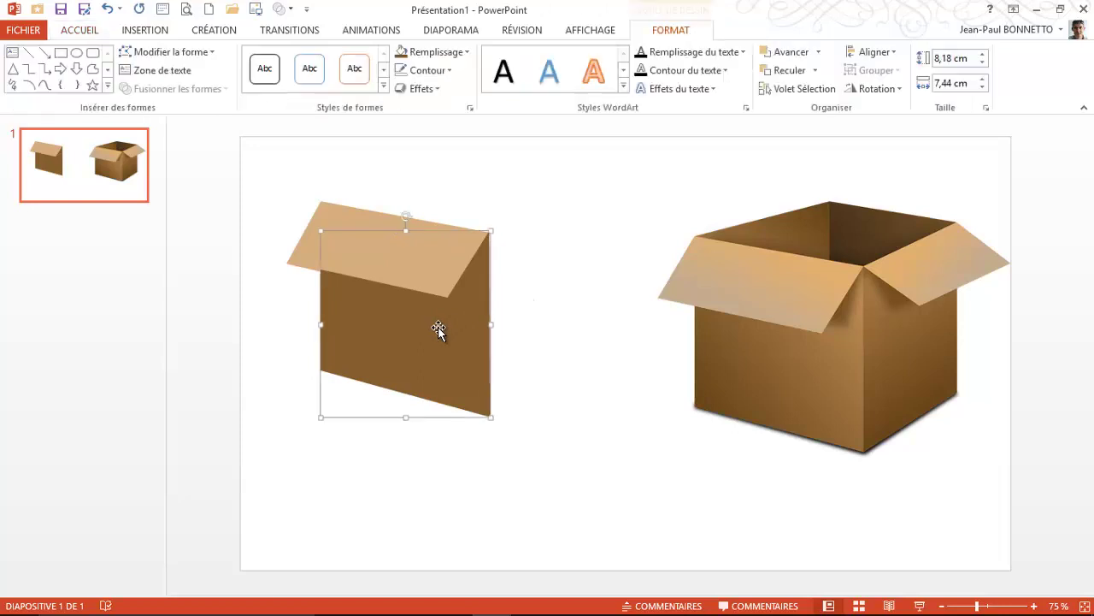
drag(437, 330, 439, 330)
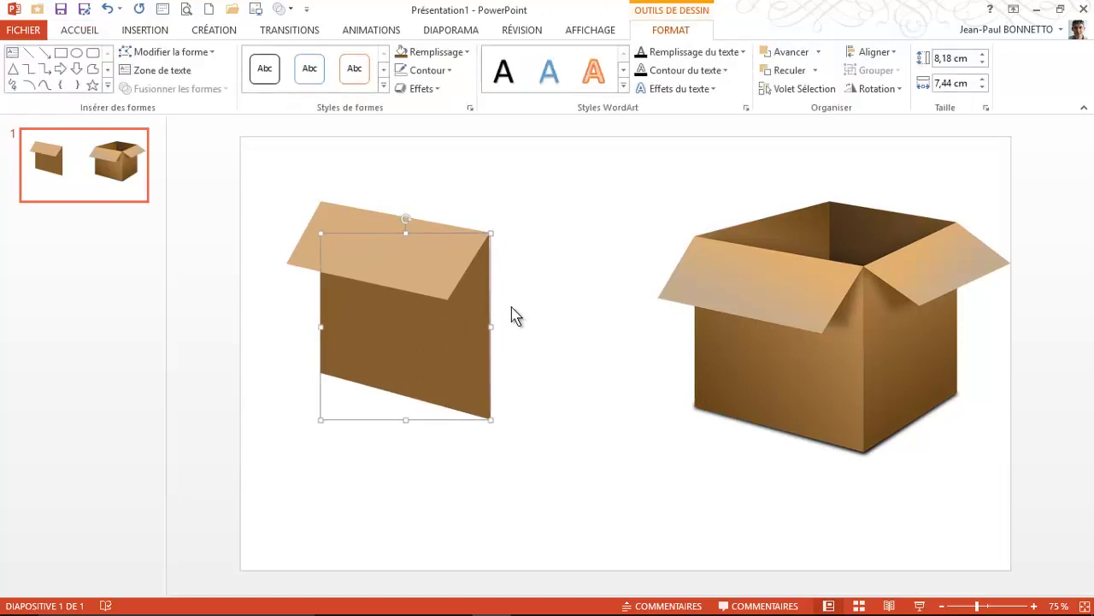
click(92, 68)
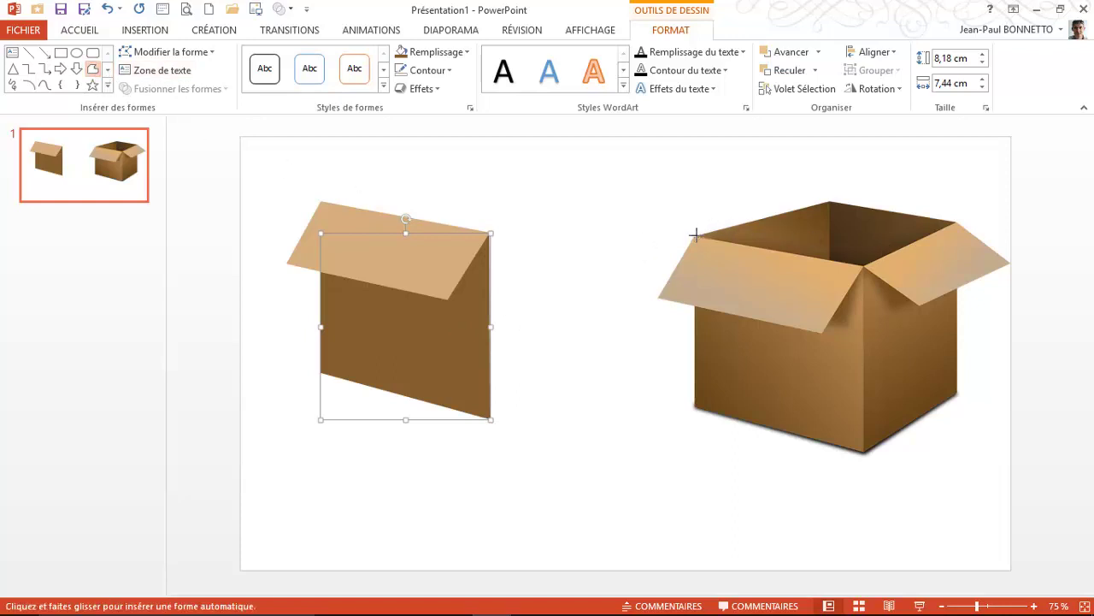
Trace a triangular inner back wall on the reference and move it onto the left box's top.
click(700, 233)
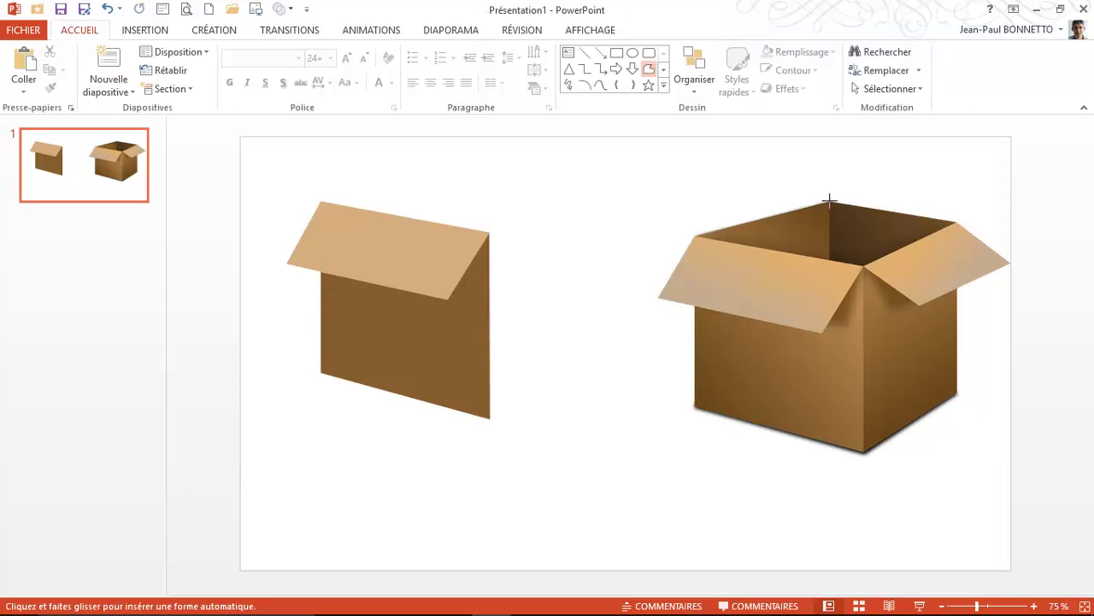
click(824, 259)
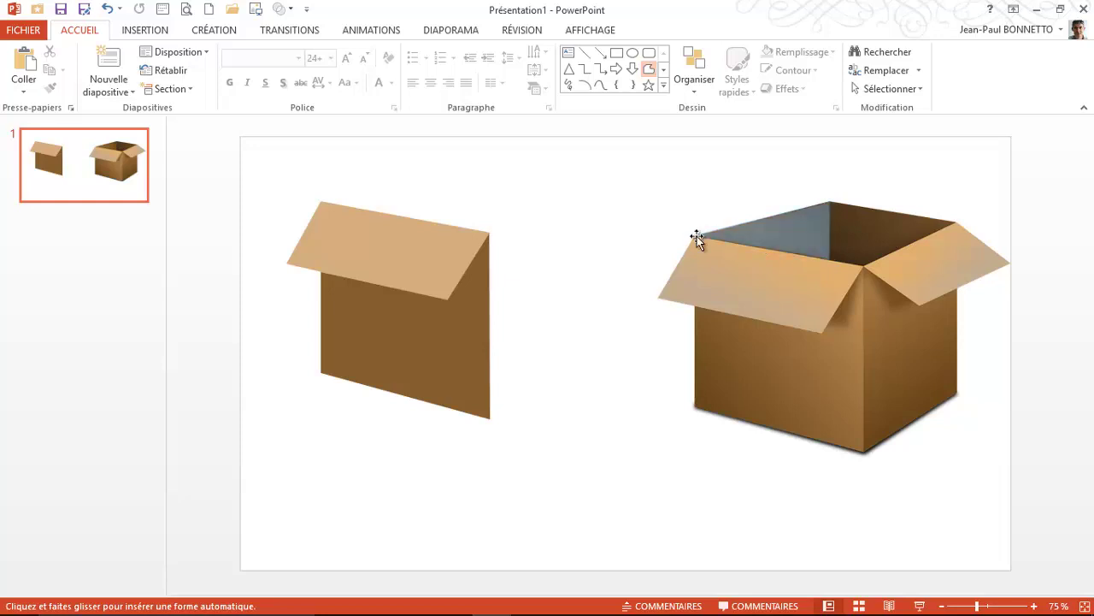
click(697, 236)
drag(770, 237, 424, 202)
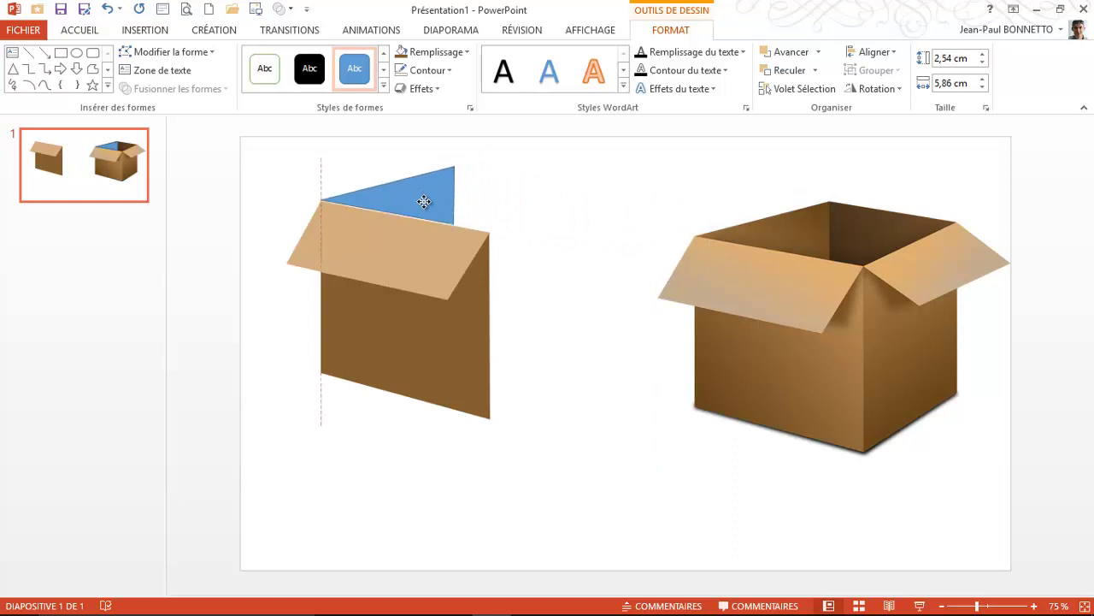
Remove the triangle's outline, fill it with the reference's dark brown, and nudge it down.
click(441, 72)
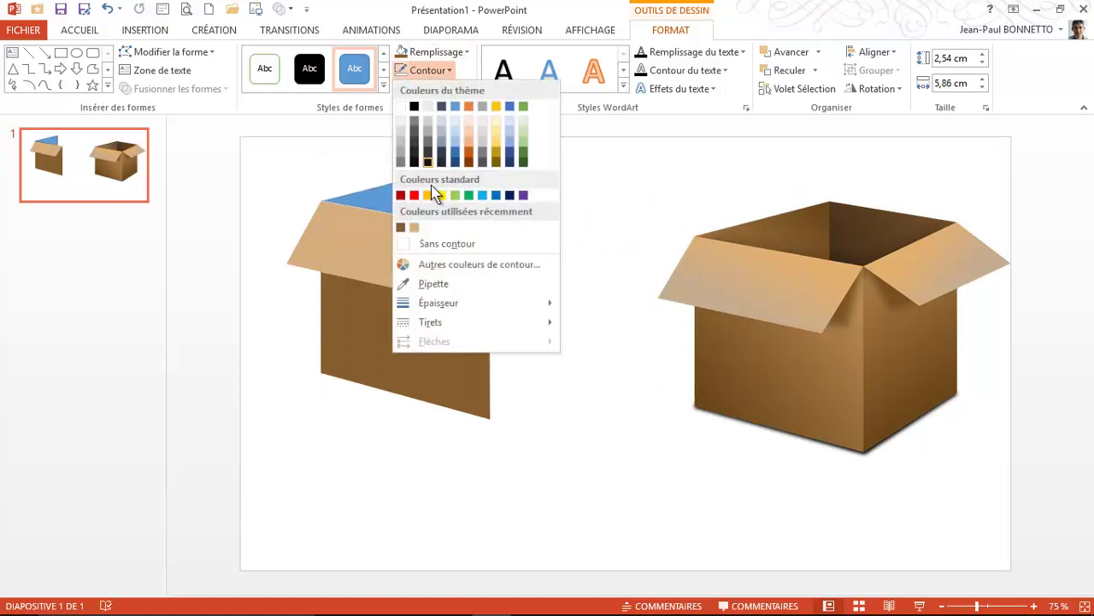
click(432, 244)
click(467, 52)
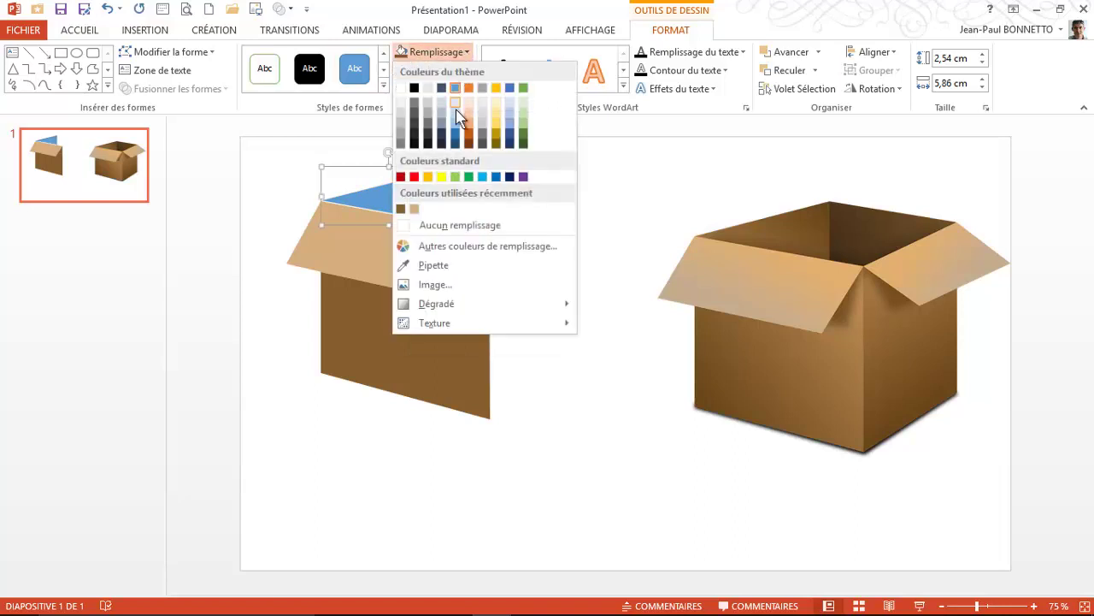
click(432, 263)
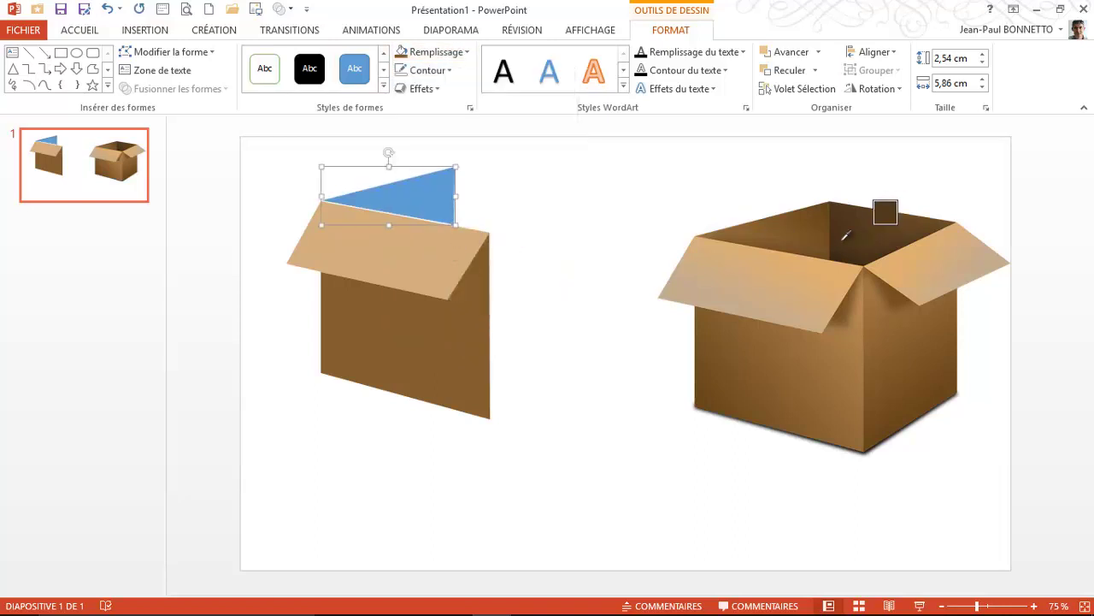
click(789, 230)
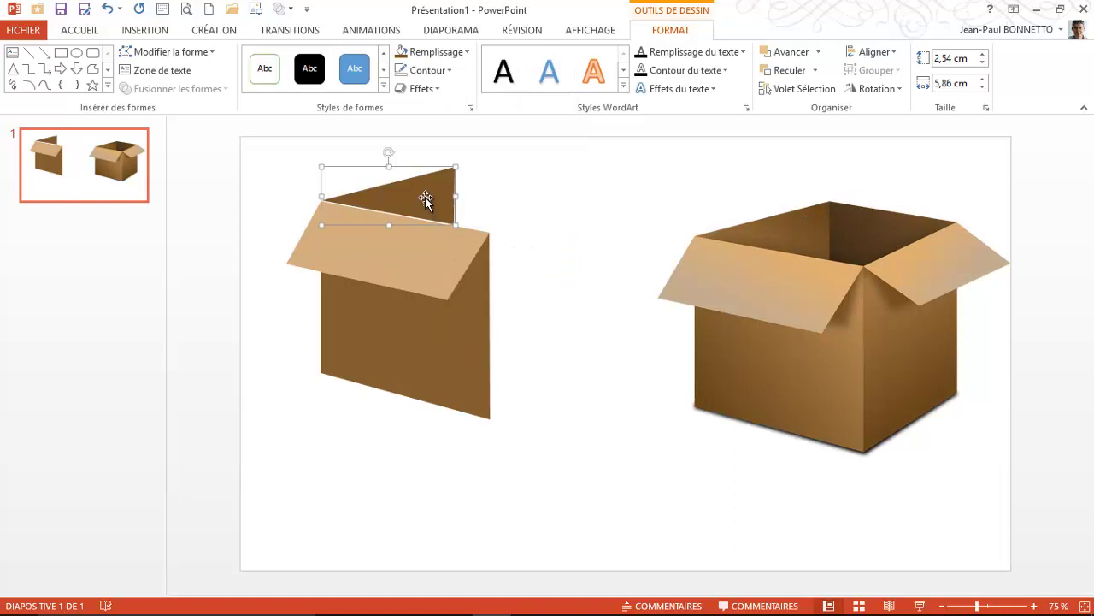
key(ctrl+Down)
key(ctrl+Down)
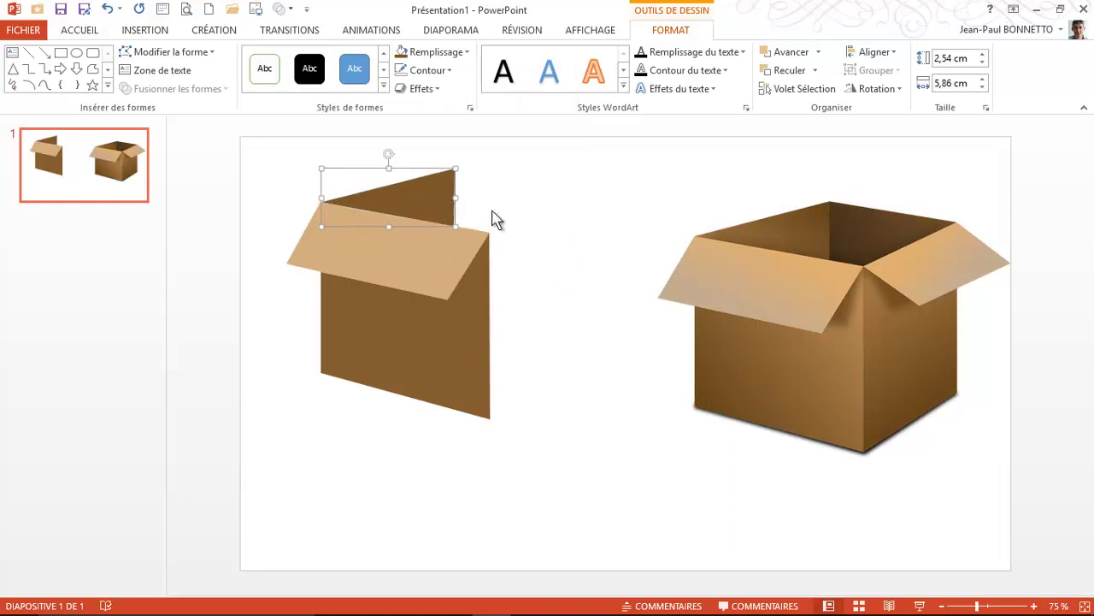
click(95, 69)
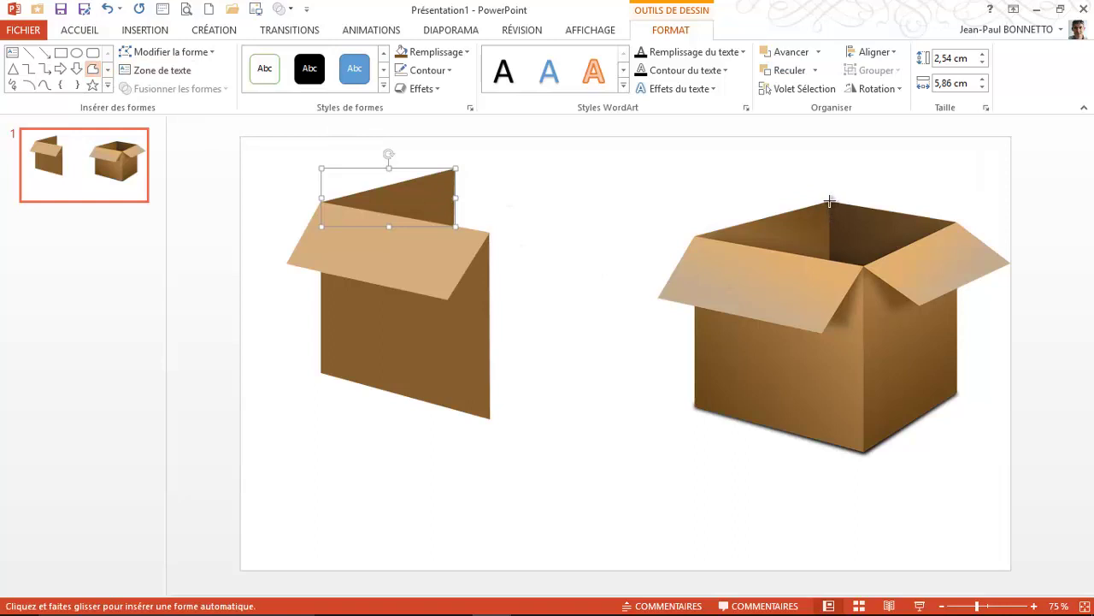
Trace the reference box's inner right wall and move the panel above the left box.
click(830, 199)
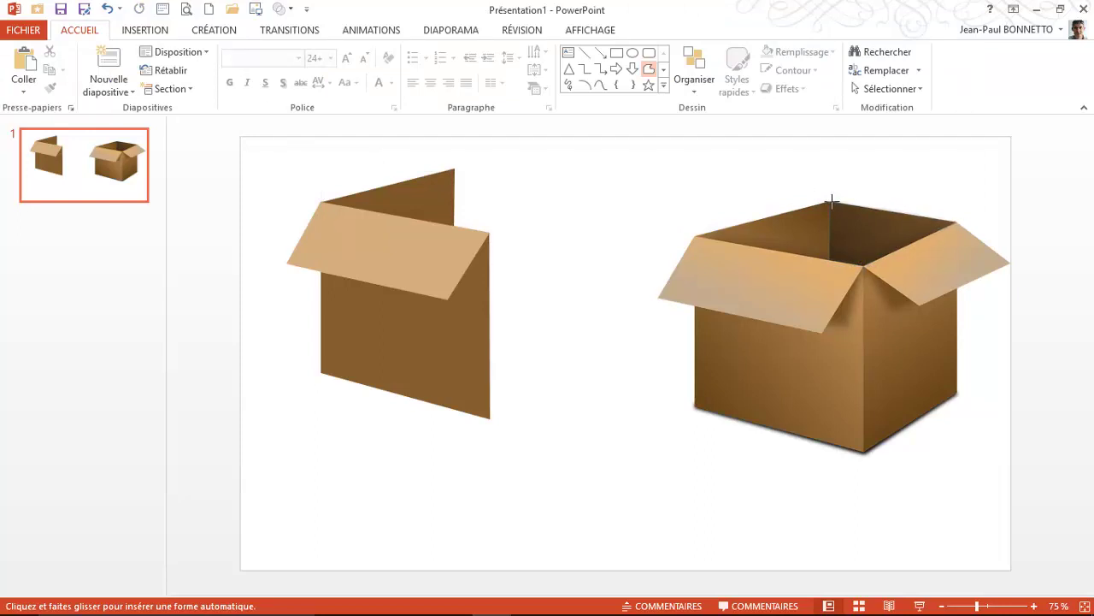
click(831, 201)
drag(867, 231, 487, 198)
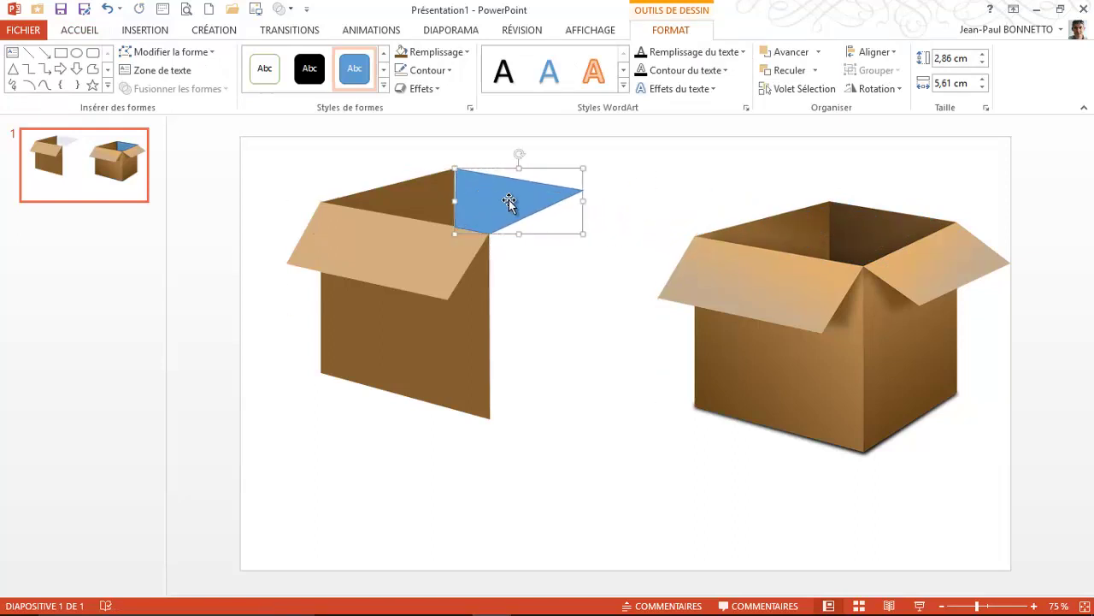
Remove the panel's outline, fill it with the reference's dark brown, and nudge it left.
click(446, 71)
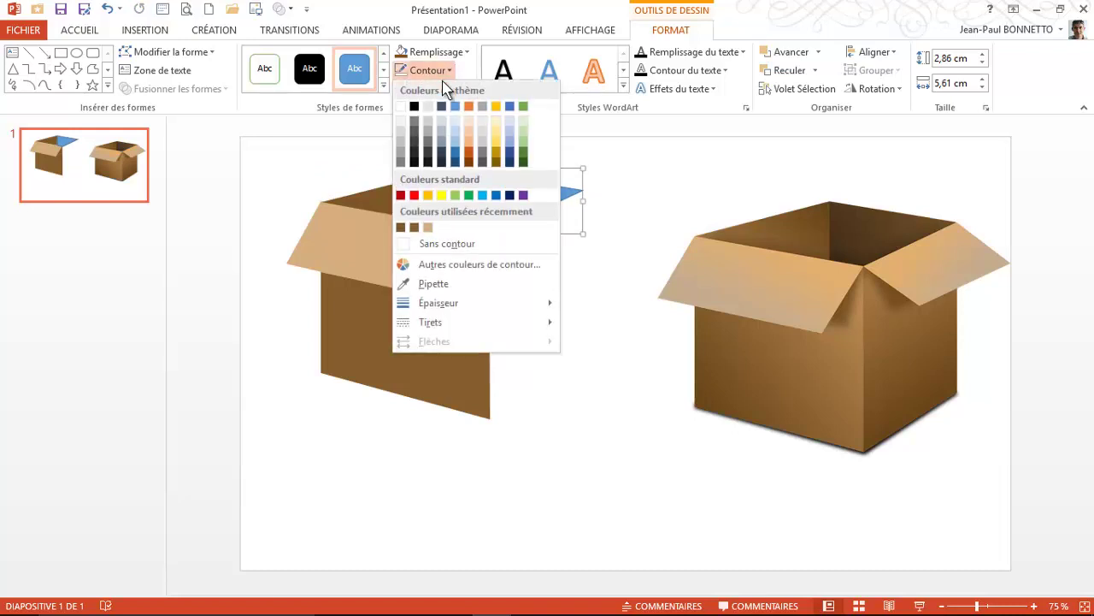
click(447, 244)
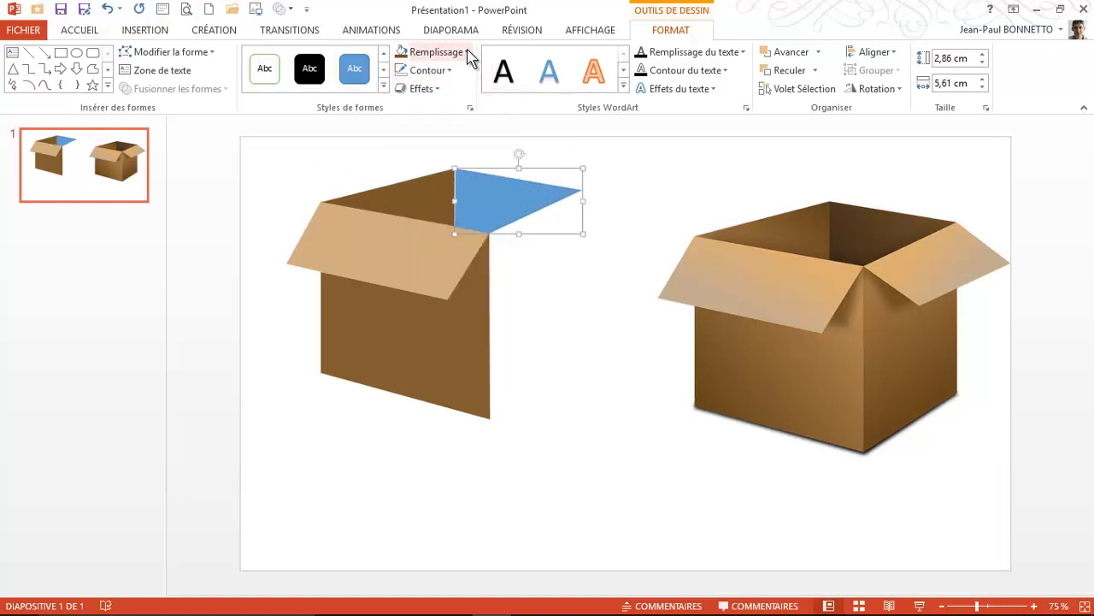
click(466, 52)
click(429, 264)
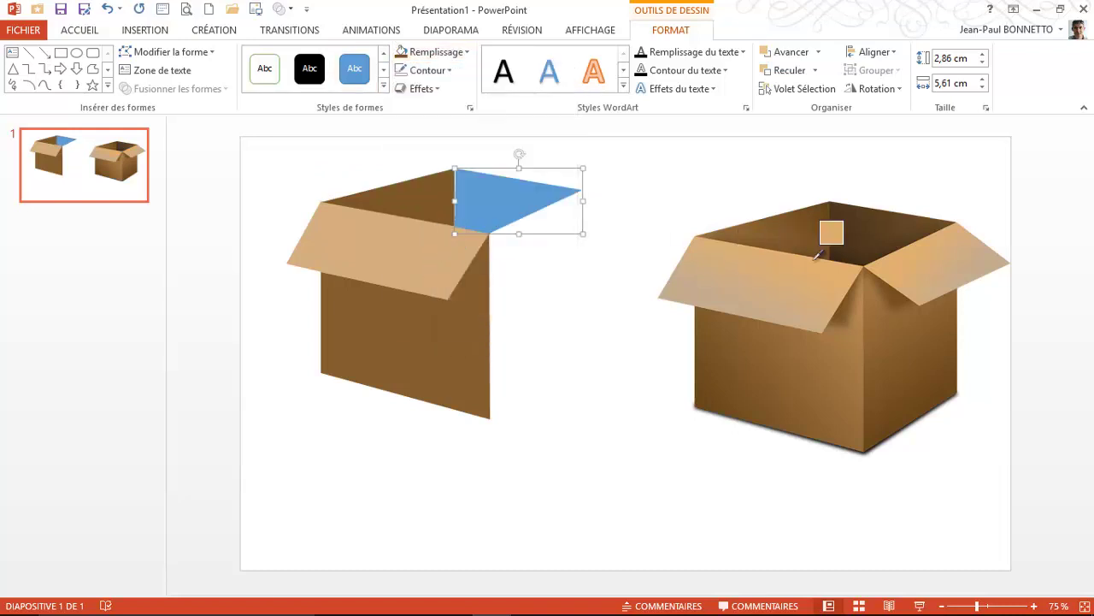
click(888, 214)
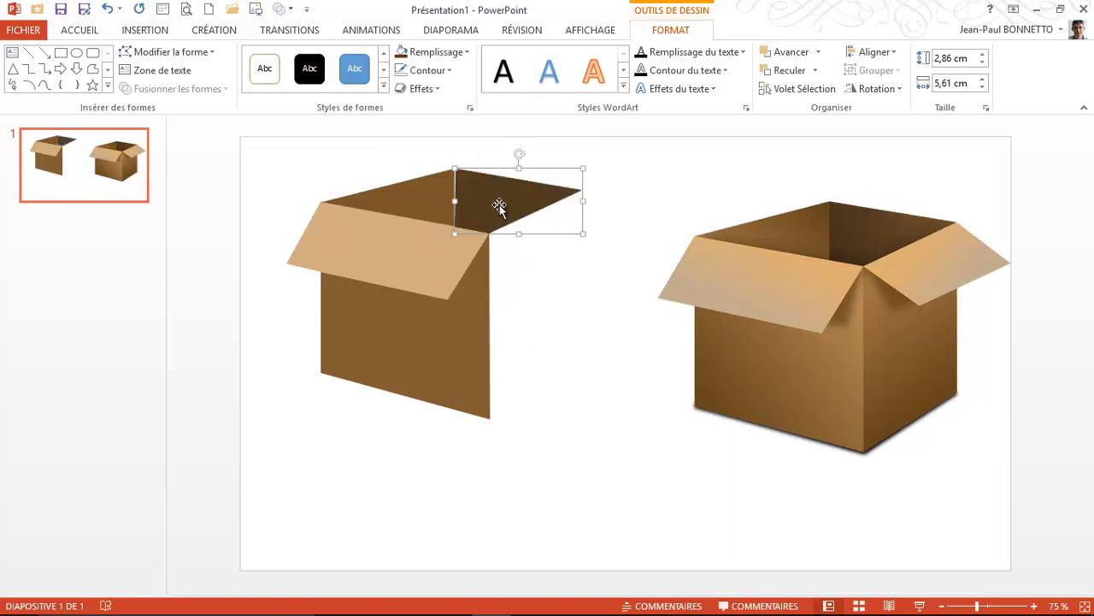
key(ctrl+Left)
key(ctrl+Left)
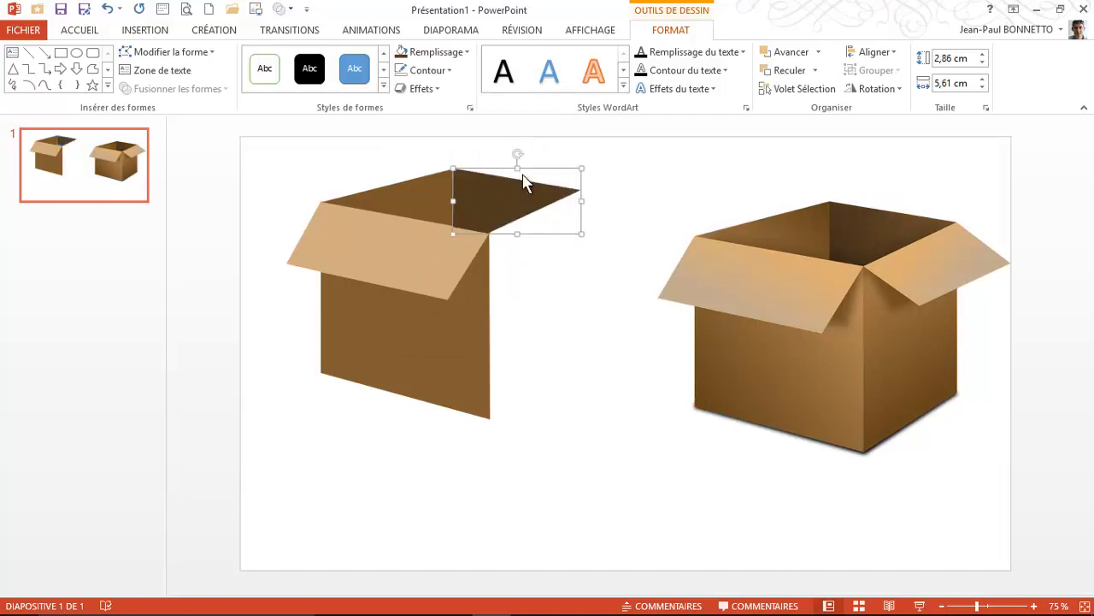
click(93, 68)
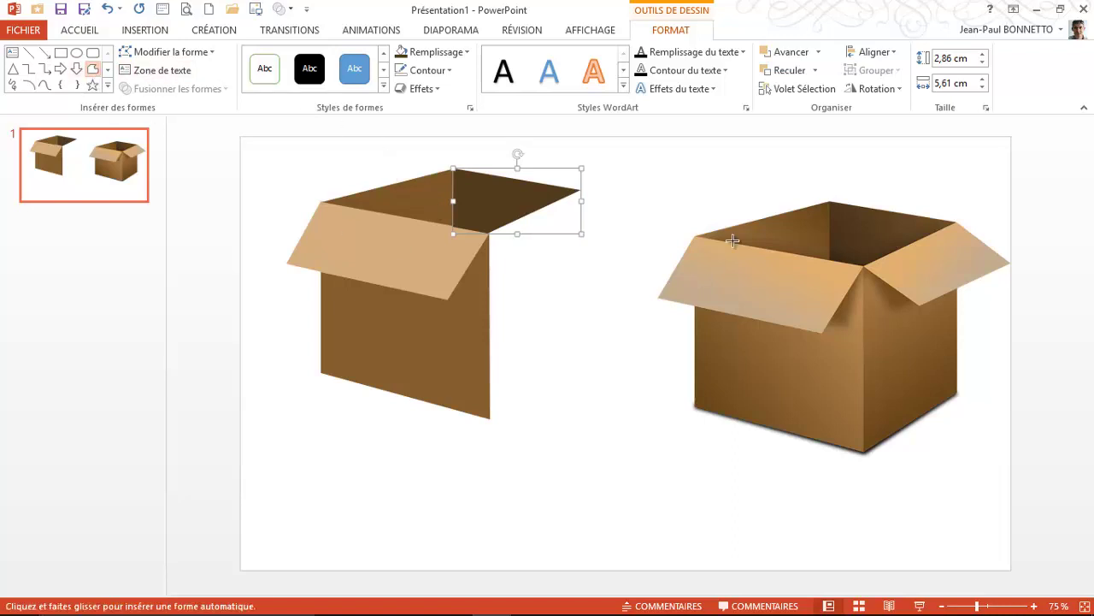
click(864, 265)
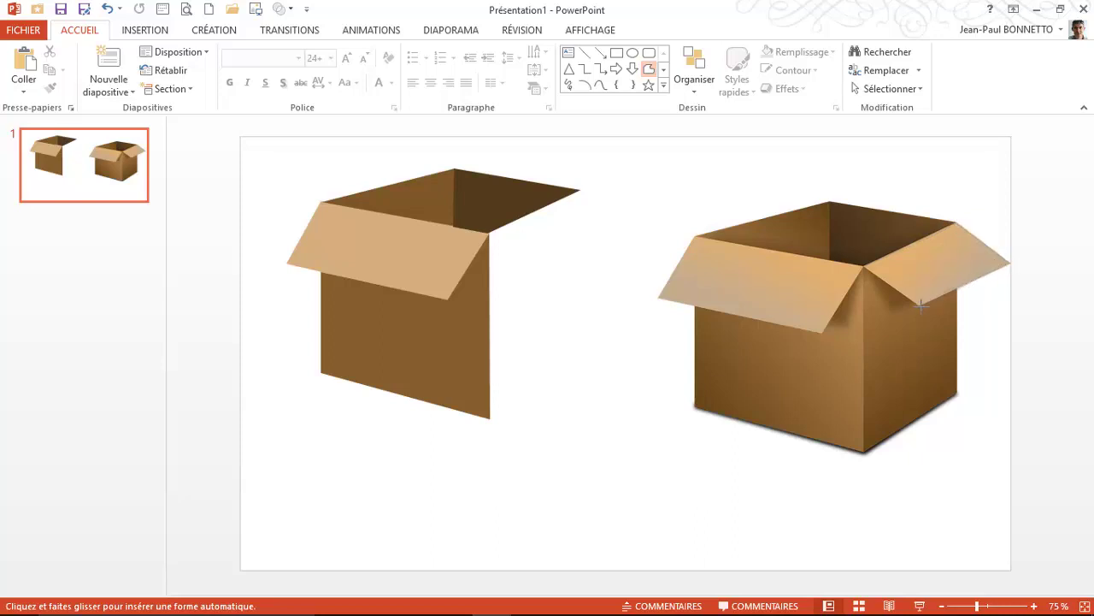
Finish tracing the reference's right flap and move it onto the left box.
click(865, 267)
click(864, 267)
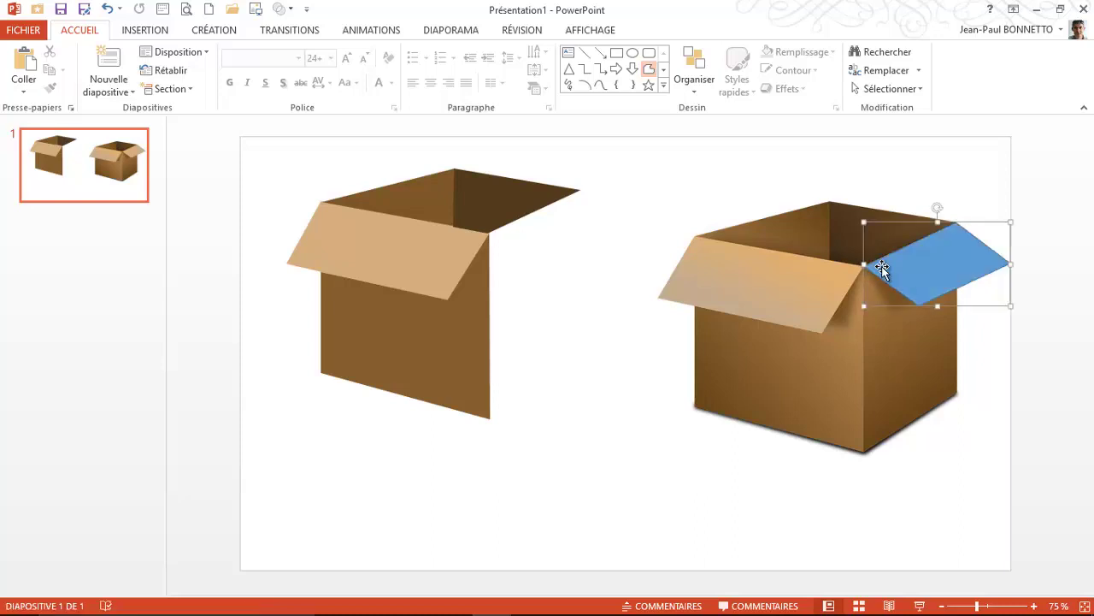
drag(932, 262, 559, 229)
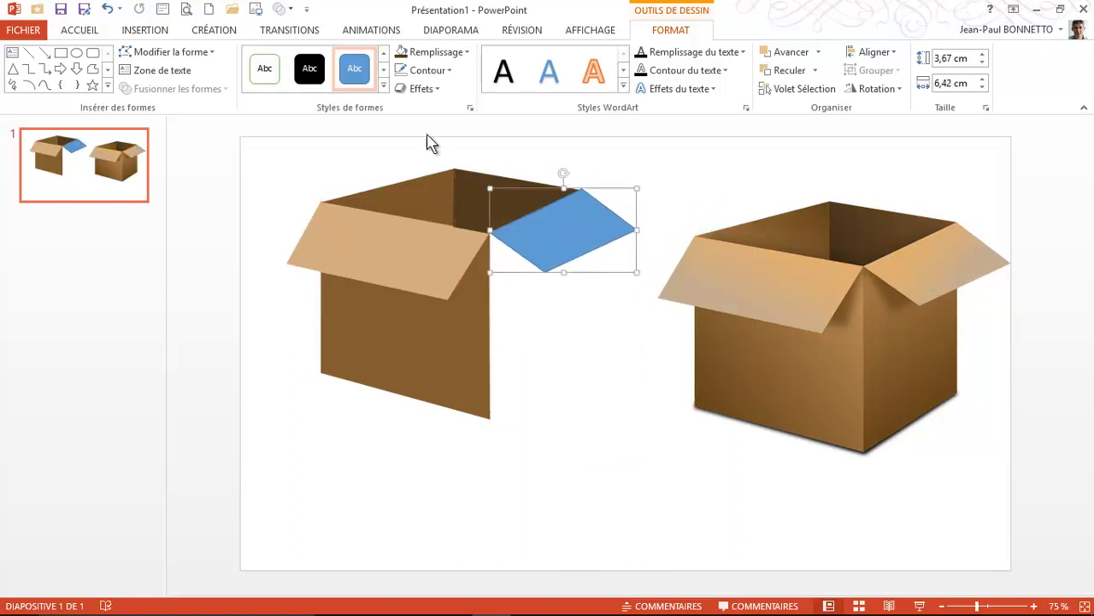
Remove the flap's outline, fill it with the reference's tan, and nudge it left and down.
click(427, 70)
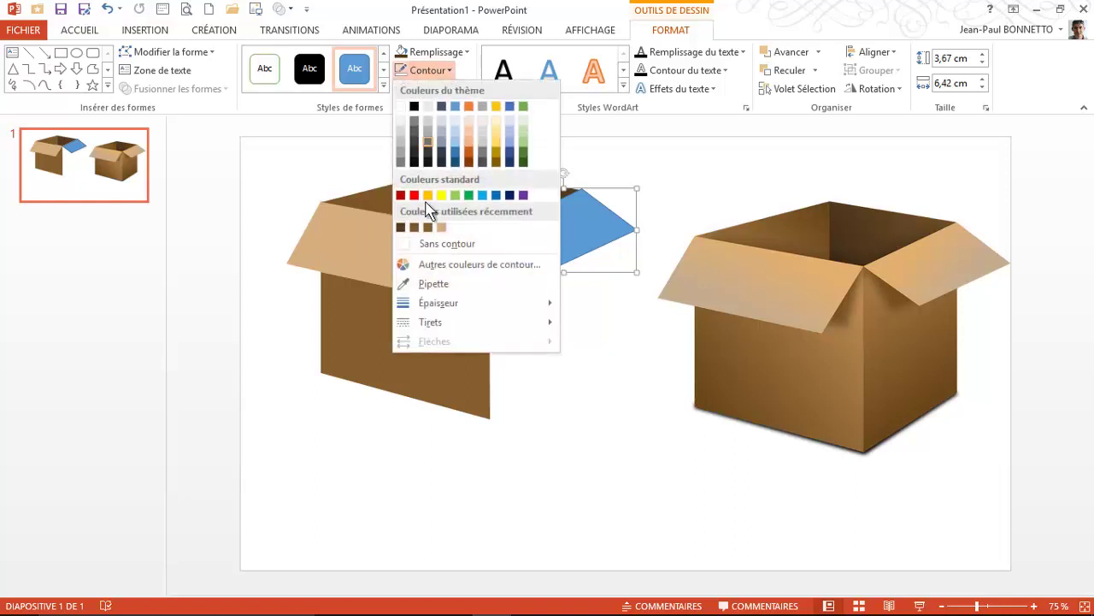
click(437, 244)
click(466, 53)
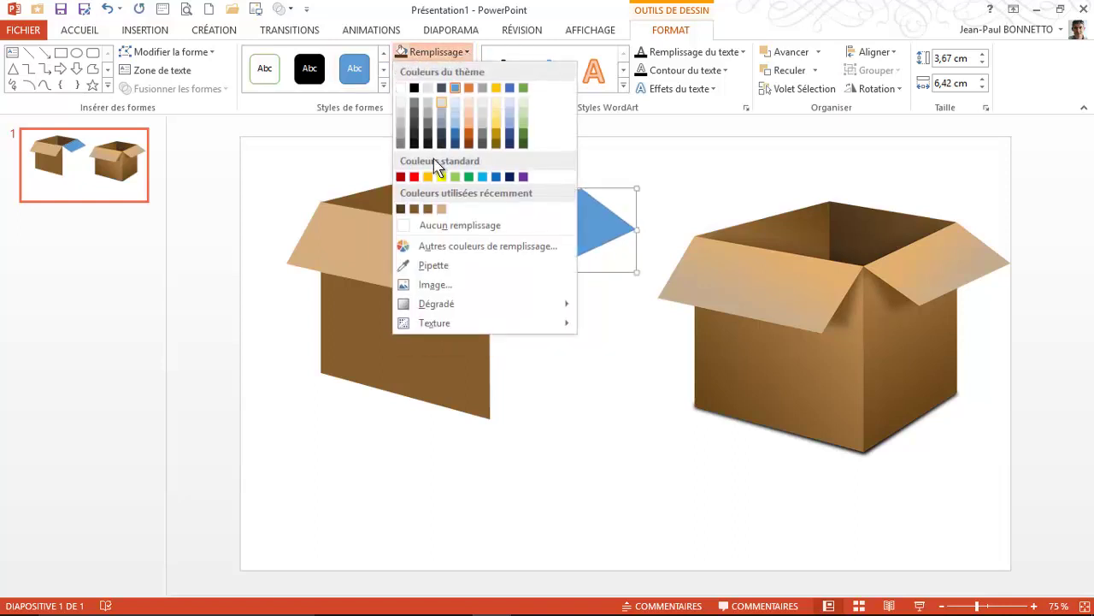
click(419, 265)
click(924, 274)
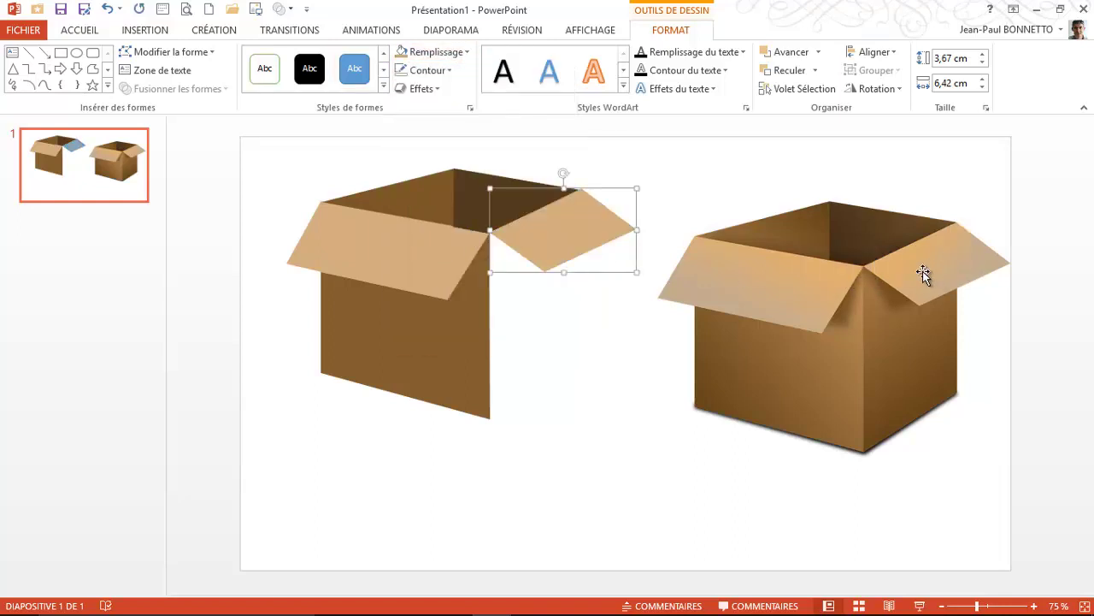
key(ctrl+Left)
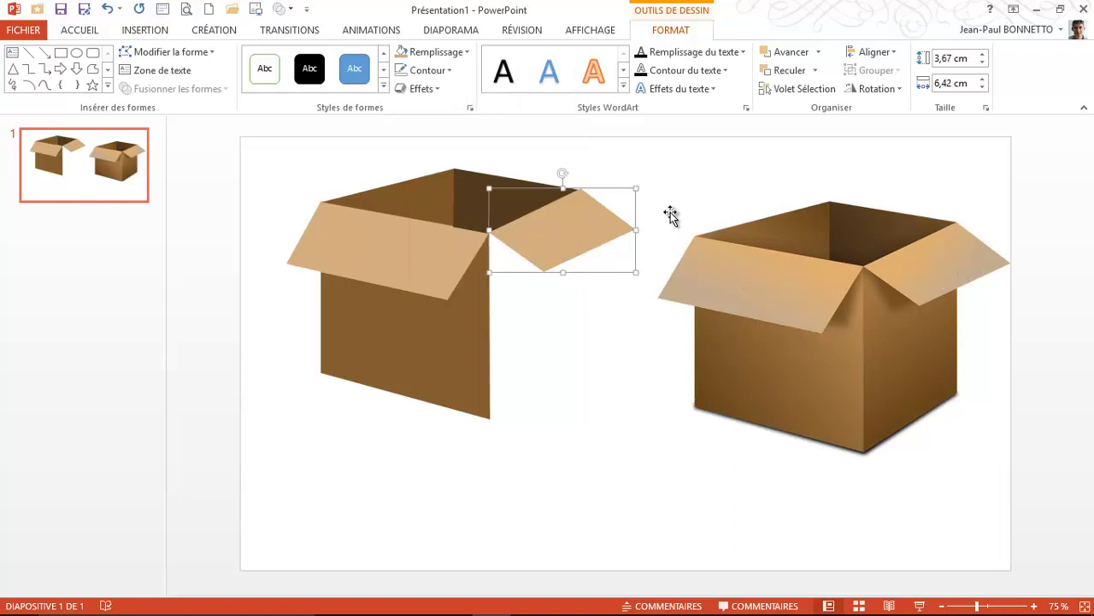
key(ctrl+Down)
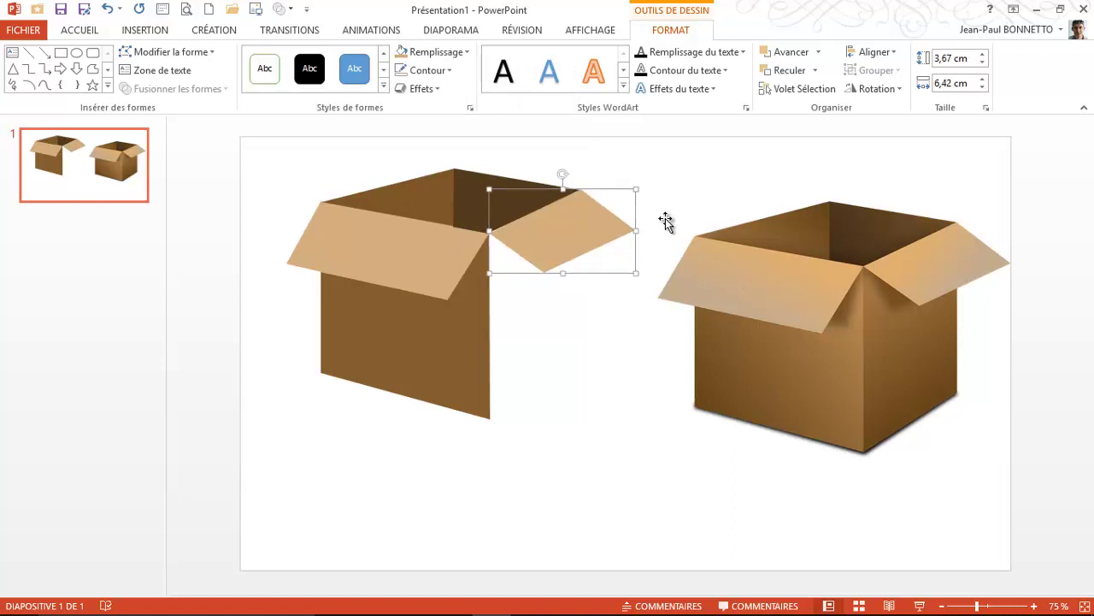
click(92, 69)
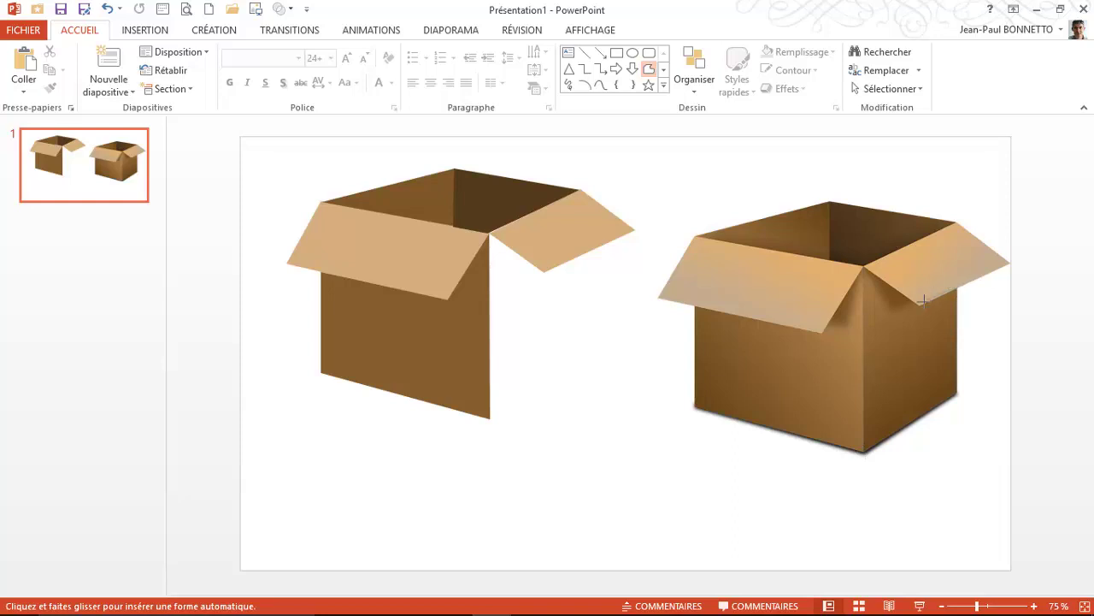
Place the traced right side panel against the left box, outline-free, filled with the reference's brown.
click(864, 267)
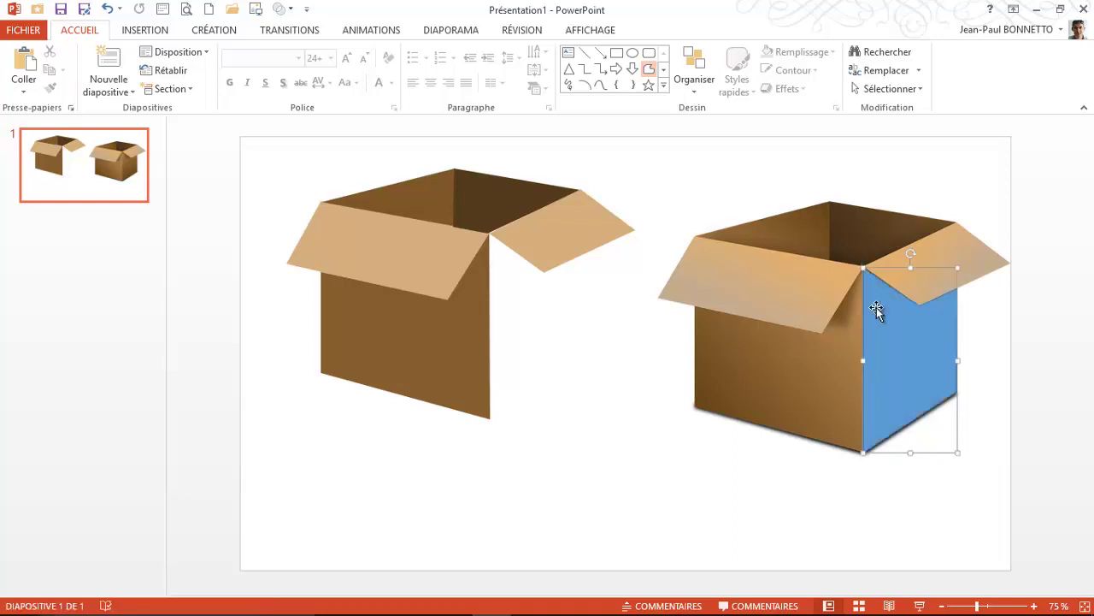
mouse_move(910, 340)
mouse_down()
mouse_move(551, 320)
mouse_move(540, 309)
mouse_up()
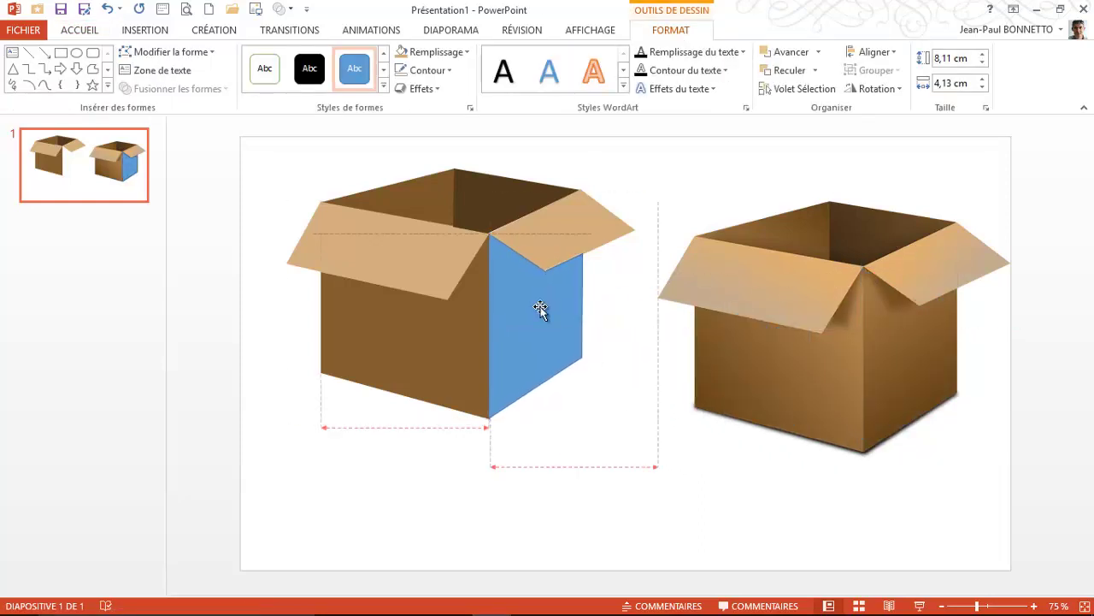
click(425, 70)
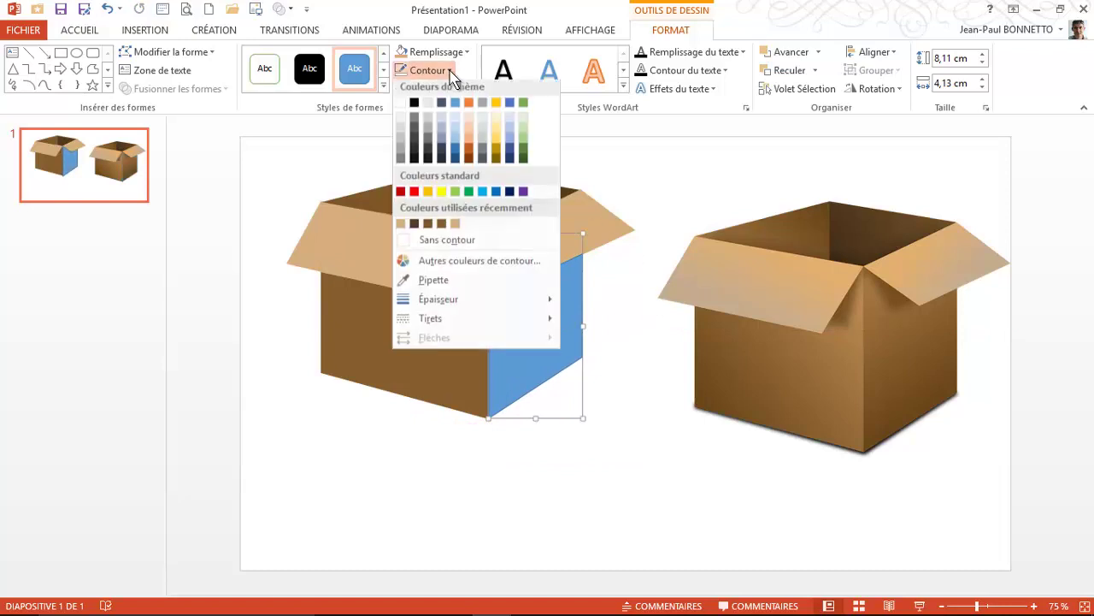
click(436, 244)
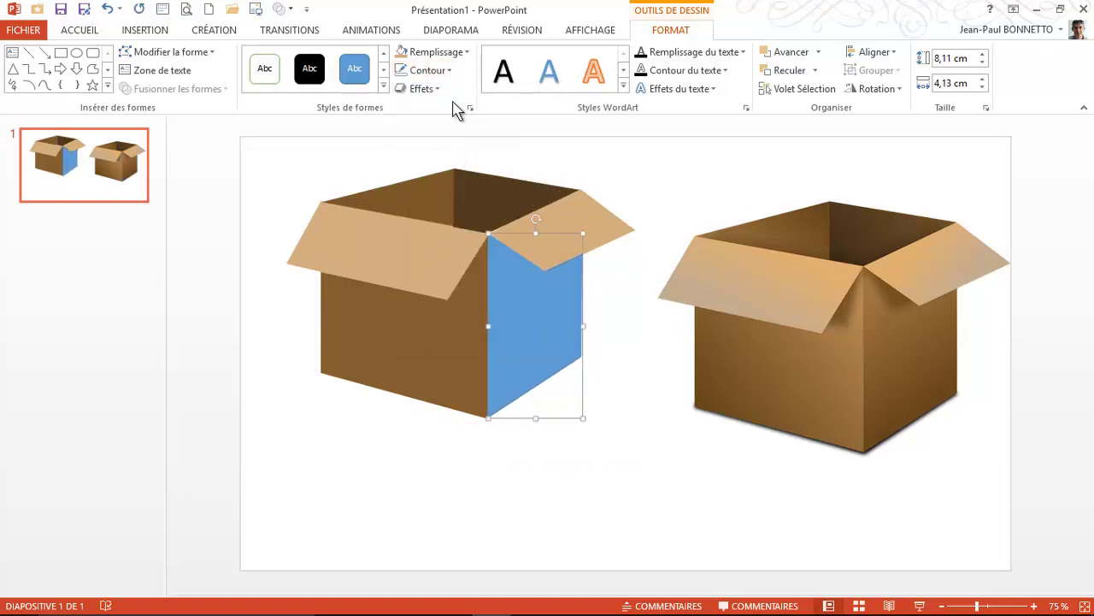
click(466, 52)
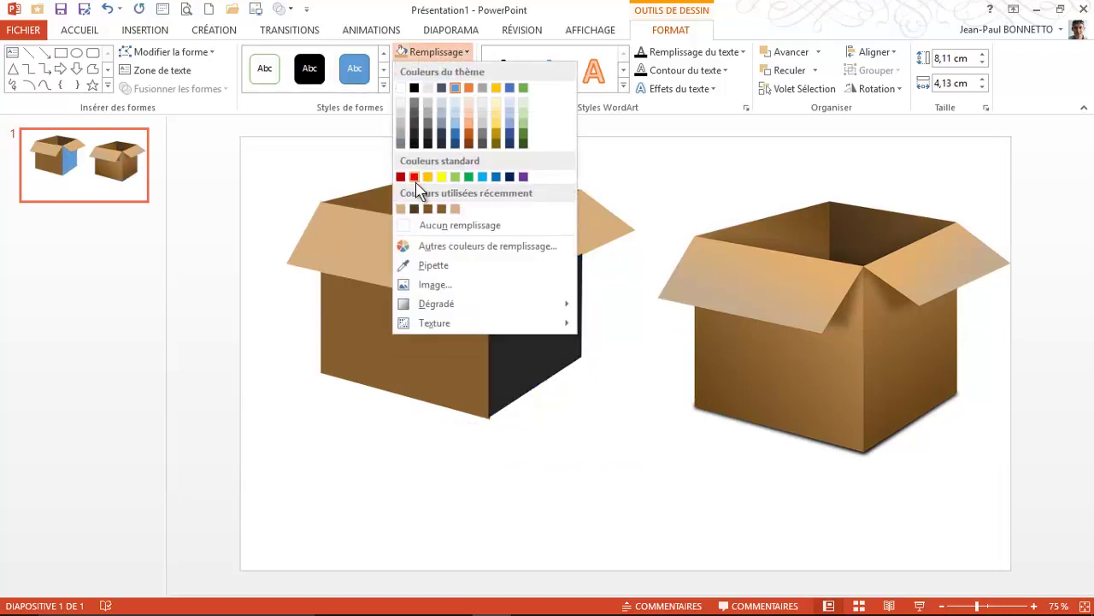
click(436, 264)
click(920, 357)
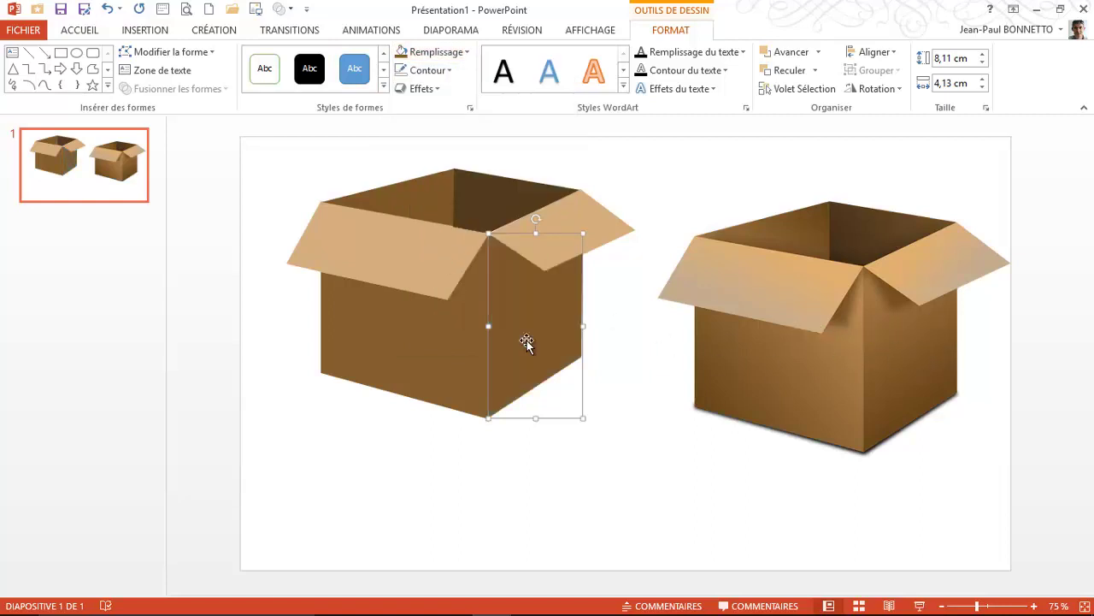
click(471, 470)
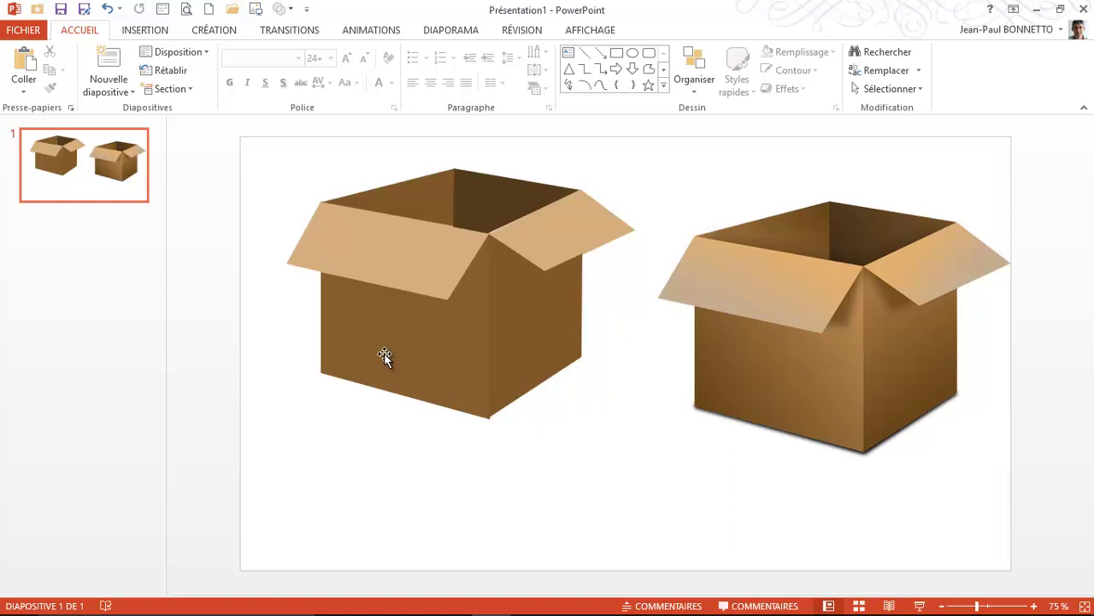
Fill the left box's inner back-right panel with a dark brown gradient variation.
click(439, 194)
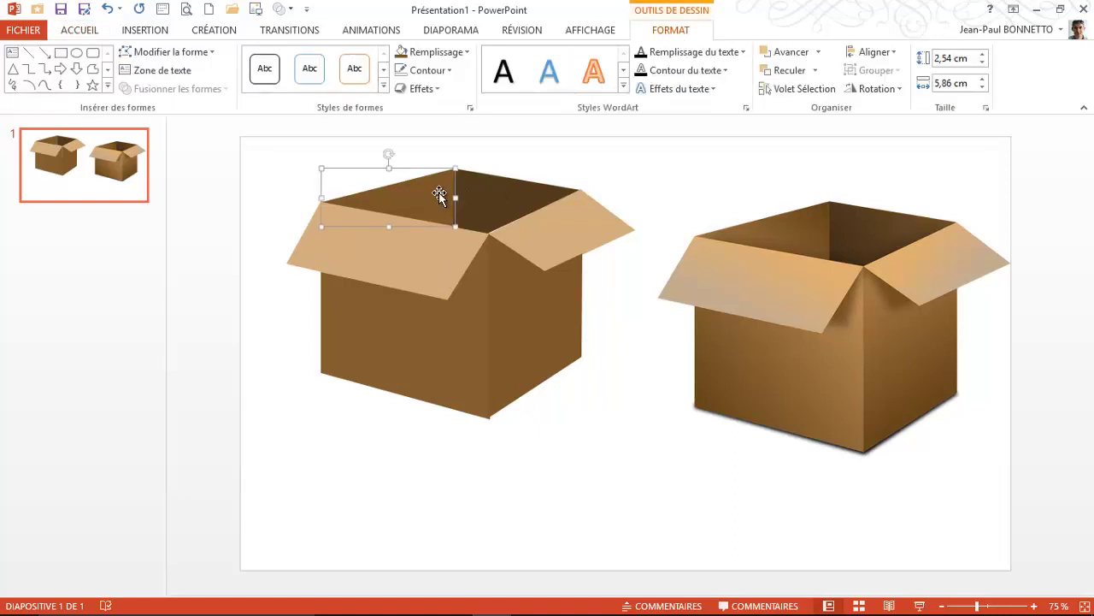
click(500, 198)
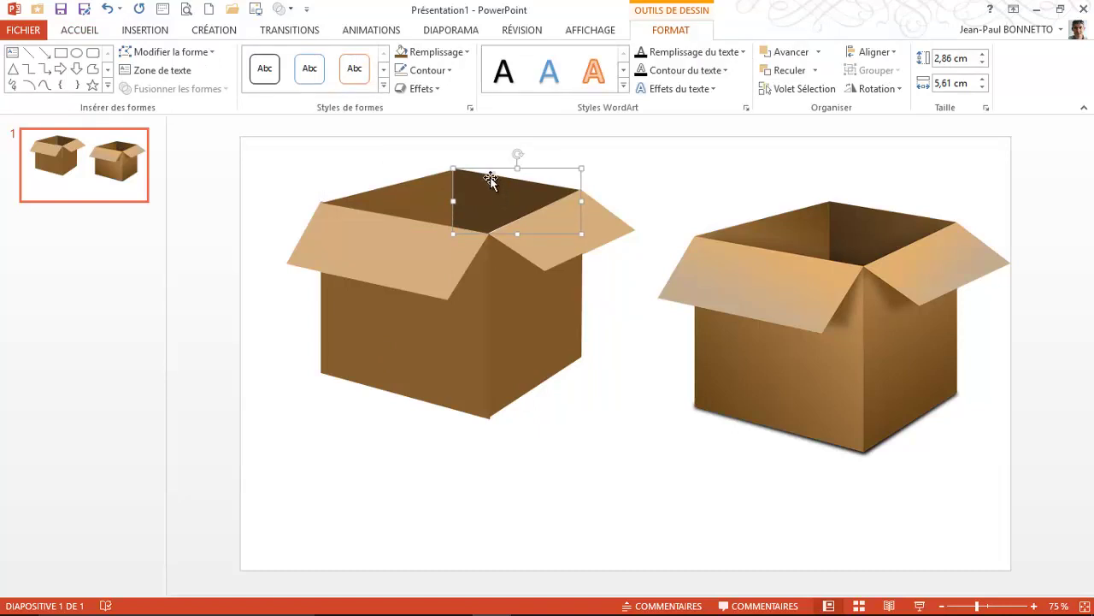
click(466, 55)
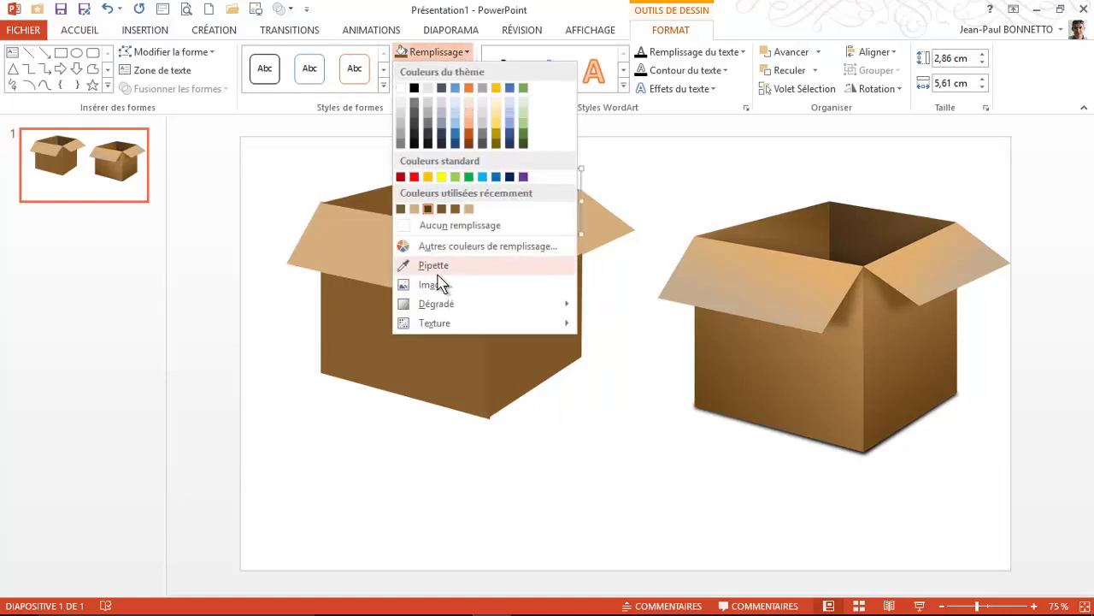
mouse_move(430, 306)
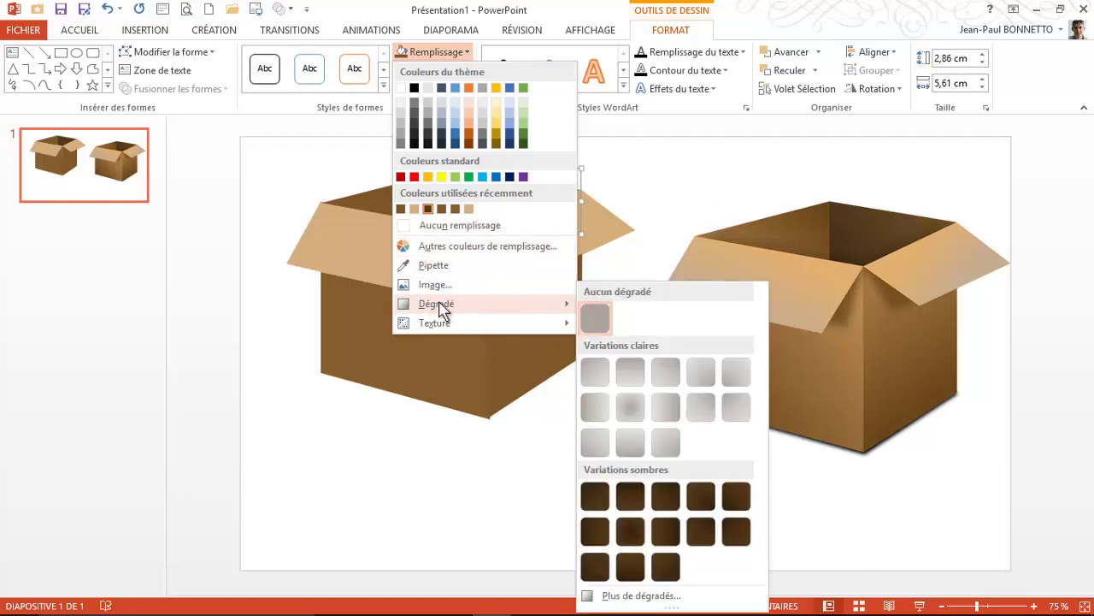
click(597, 534)
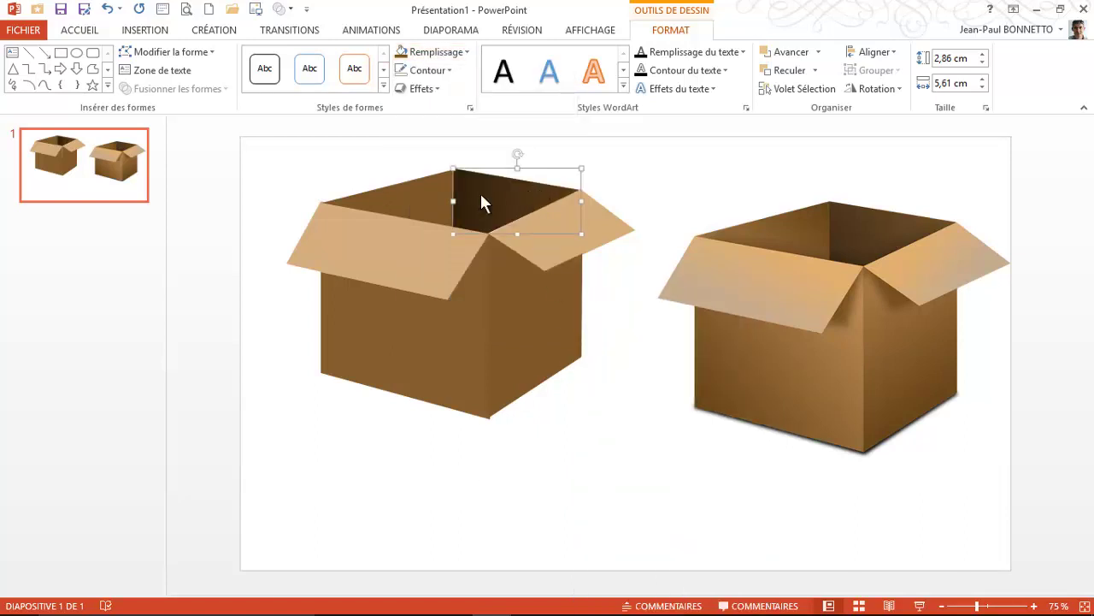
right_click(481, 198)
Make the panel's first gradient stop 6% transparent and the middle stop at 50% 16% transparent.
click(547, 468)
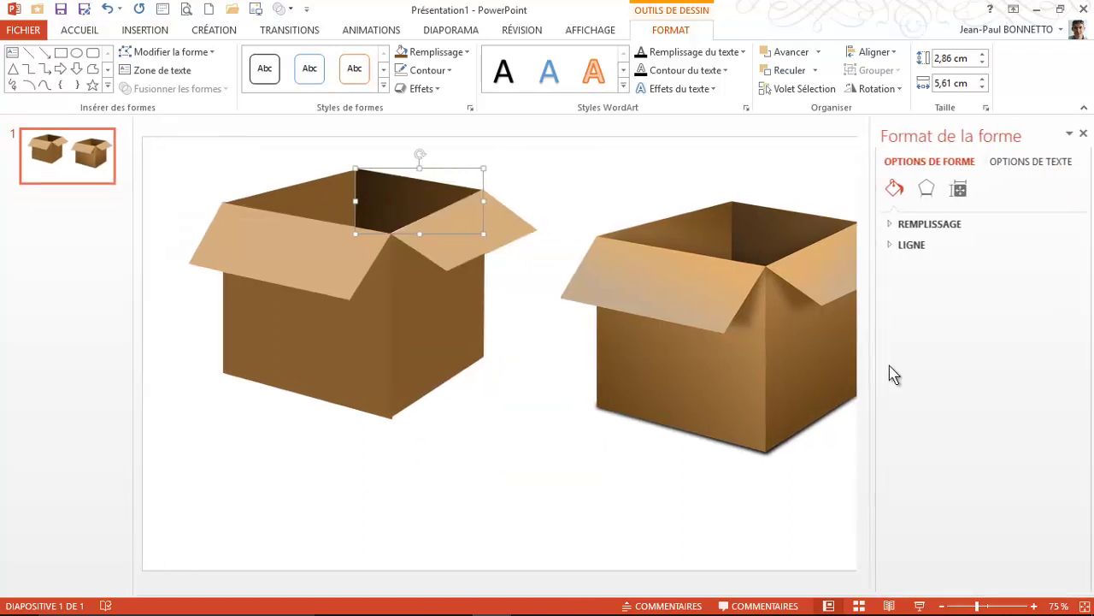
click(929, 227)
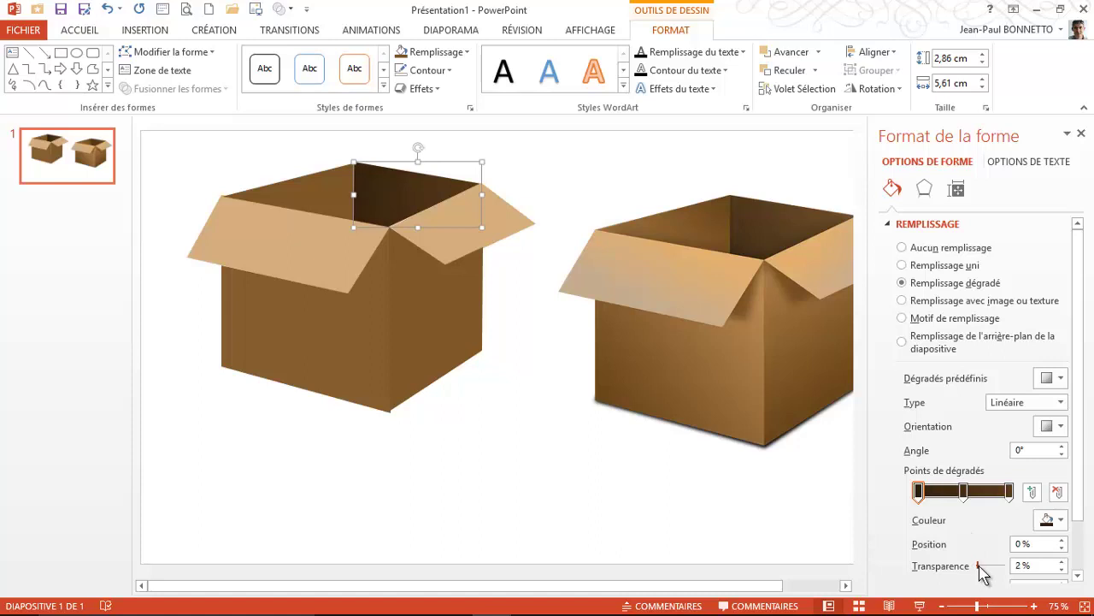
drag(980, 567, 981, 576)
click(1009, 491)
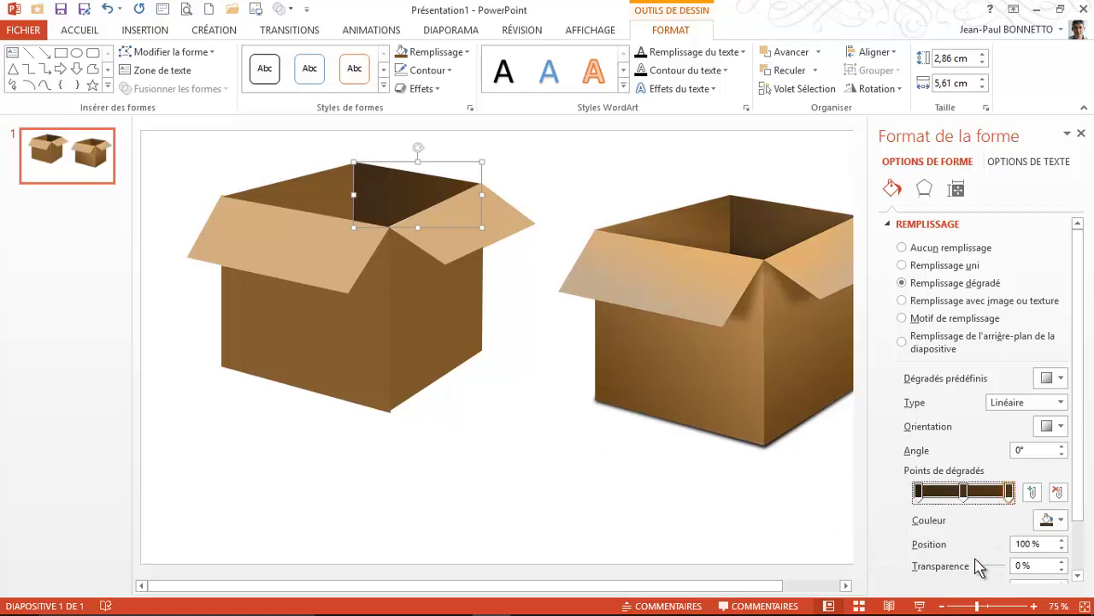
click(963, 490)
click(979, 566)
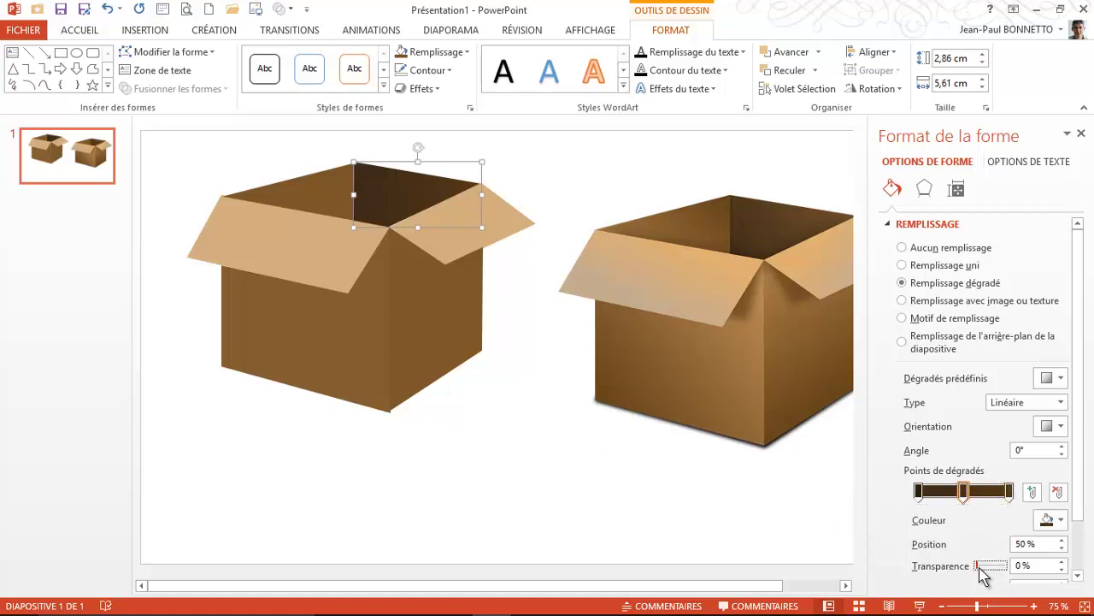
drag(979, 567, 976, 568)
Select the inner back-left panel of the box.
click(454, 508)
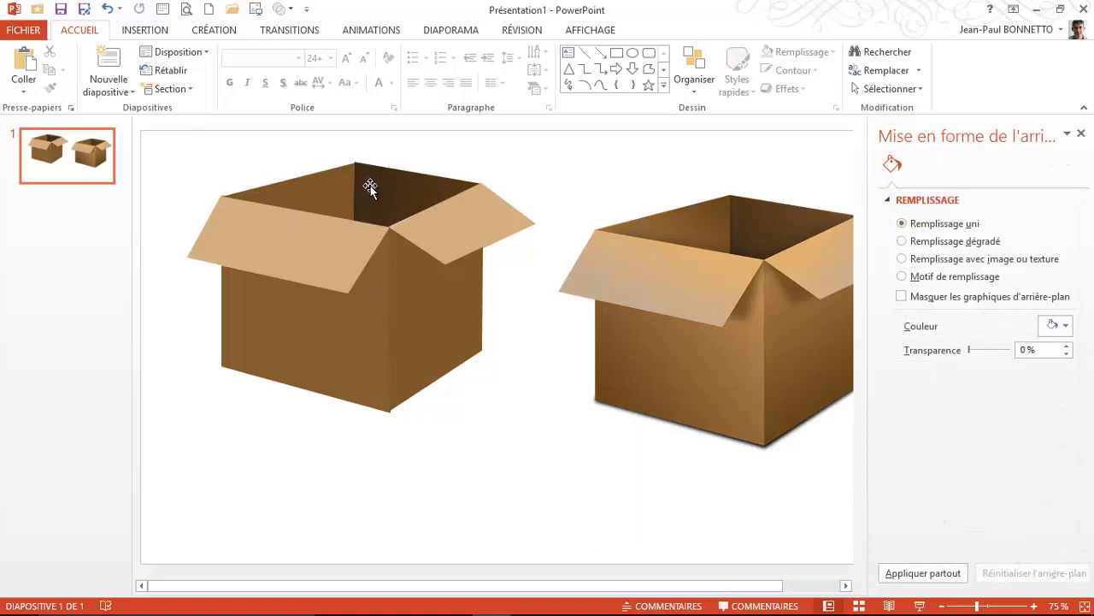
click(370, 185)
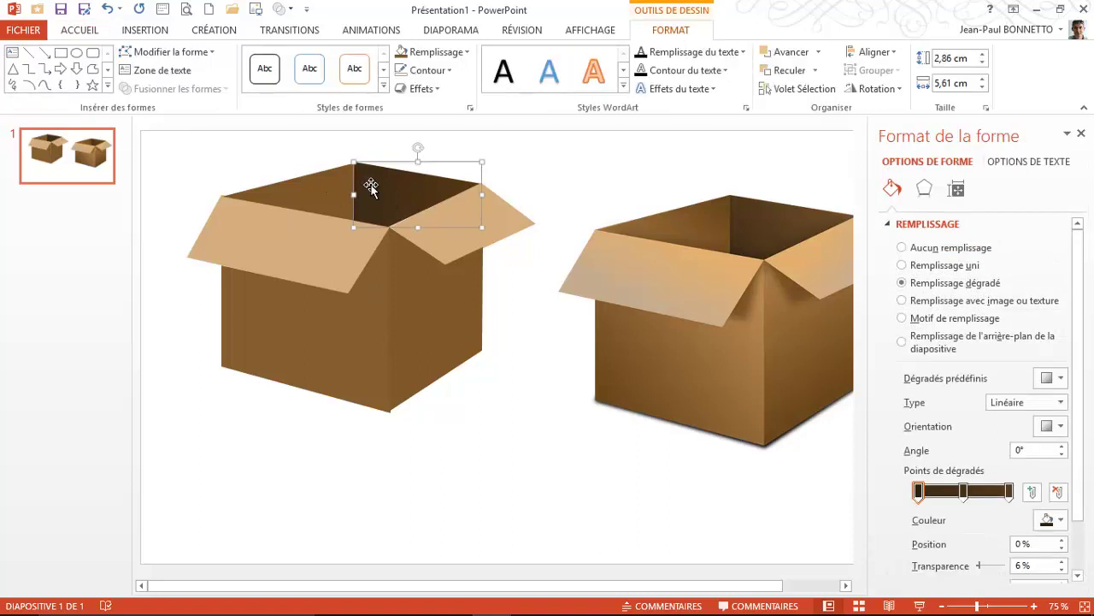
click(325, 188)
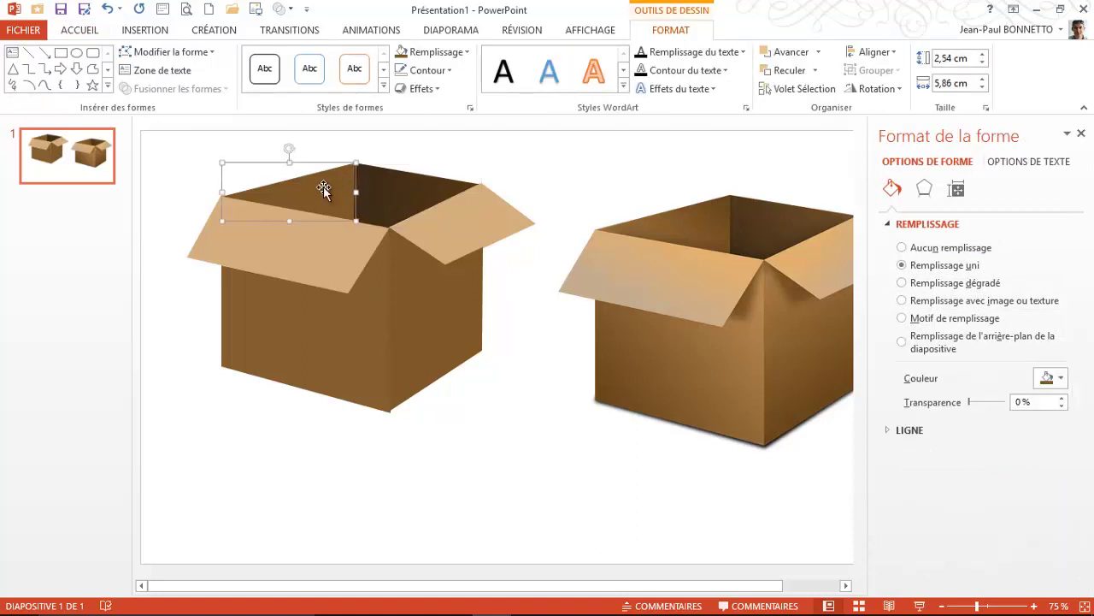
Give the inner back-left panel a dark gradient fill.
click(462, 53)
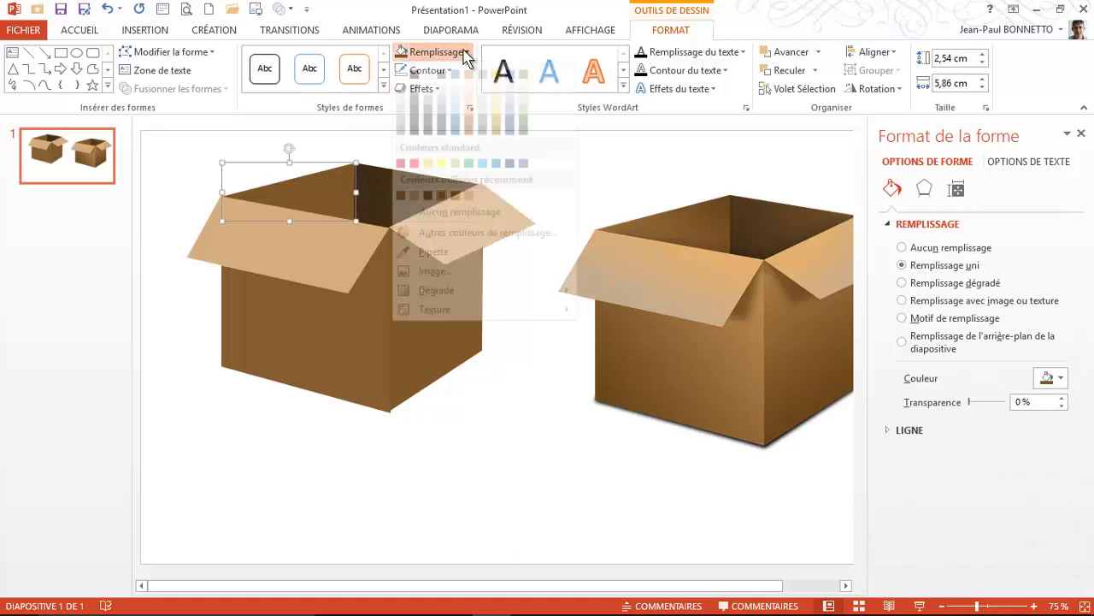
mouse_move(439, 308)
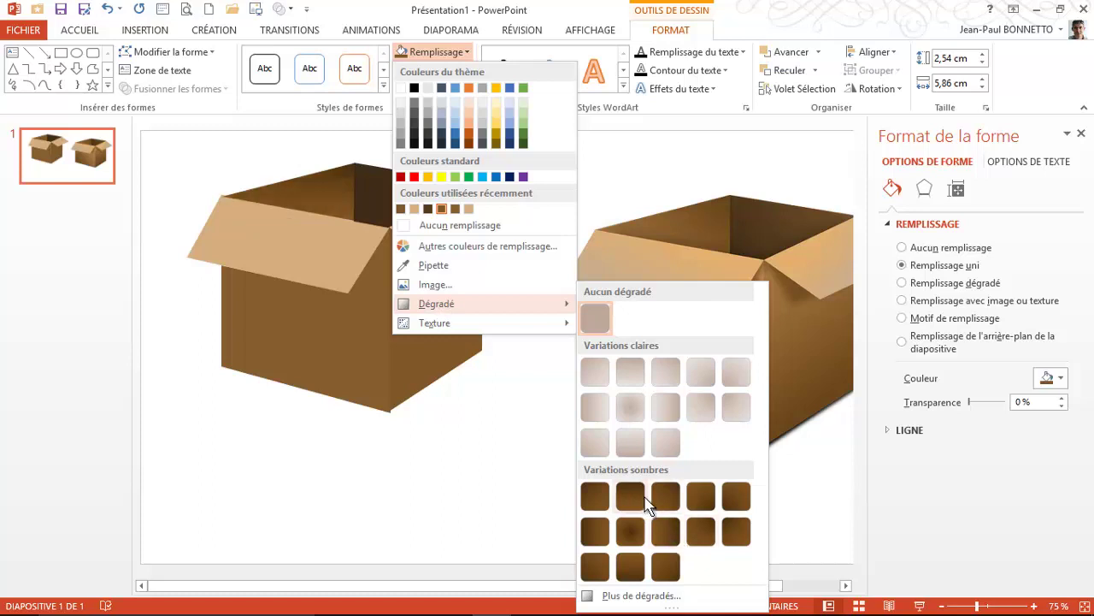
click(668, 500)
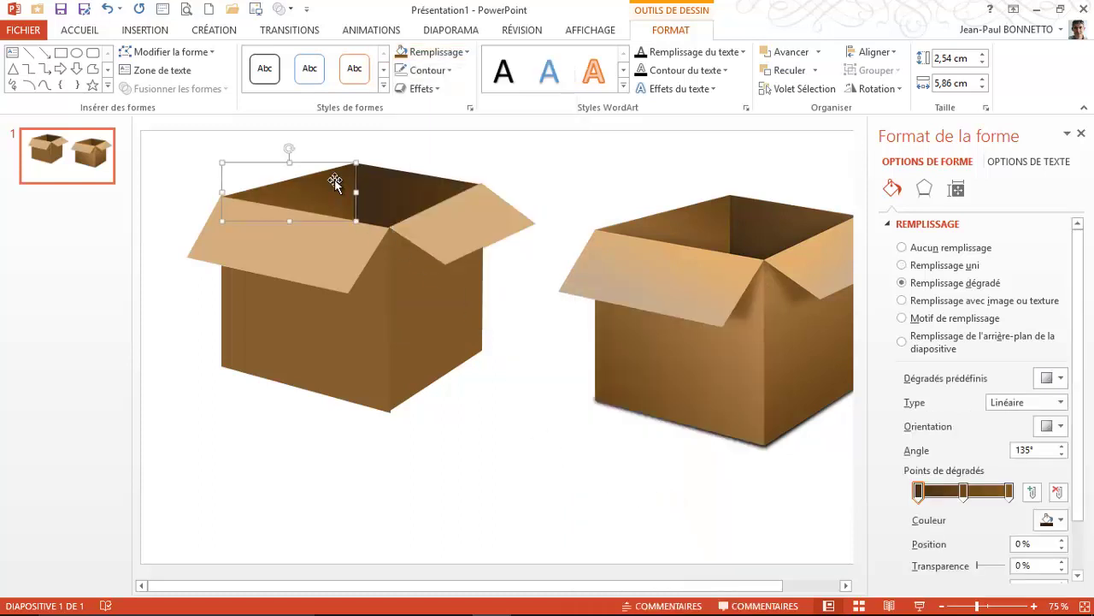
Apply a linear 90° dark-variation gradient to the box's front left flap.
click(406, 224)
click(366, 362)
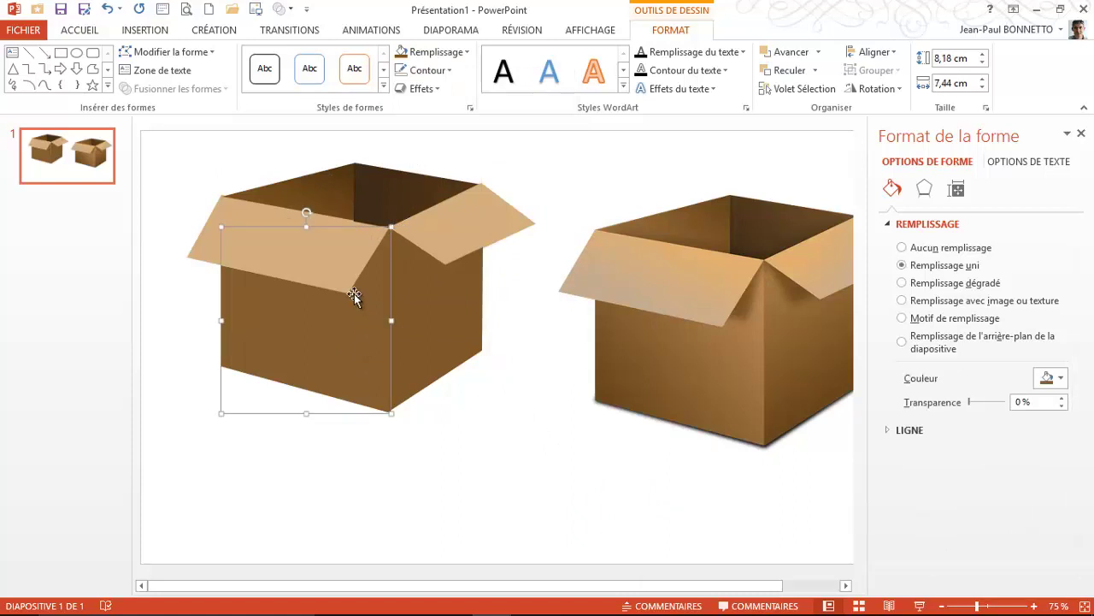
click(325, 244)
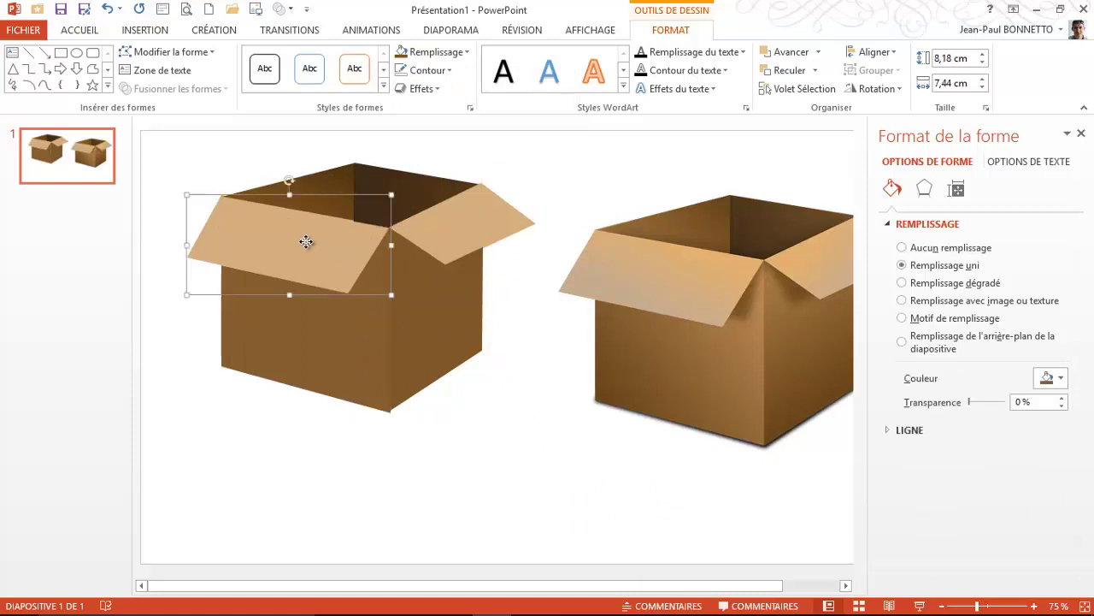
click(453, 52)
mouse_move(453, 307)
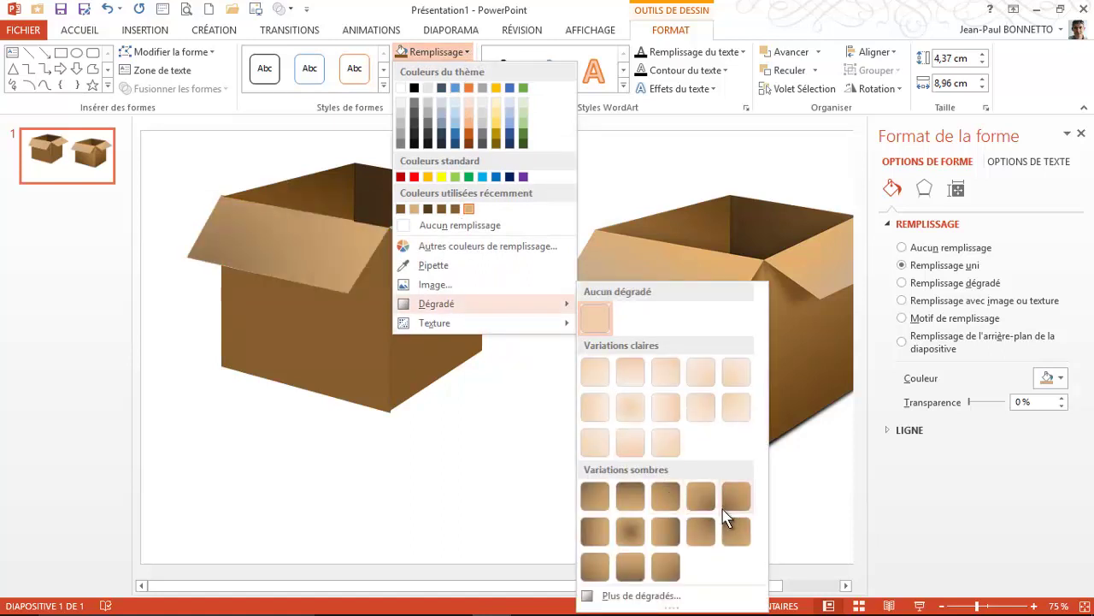
click(629, 501)
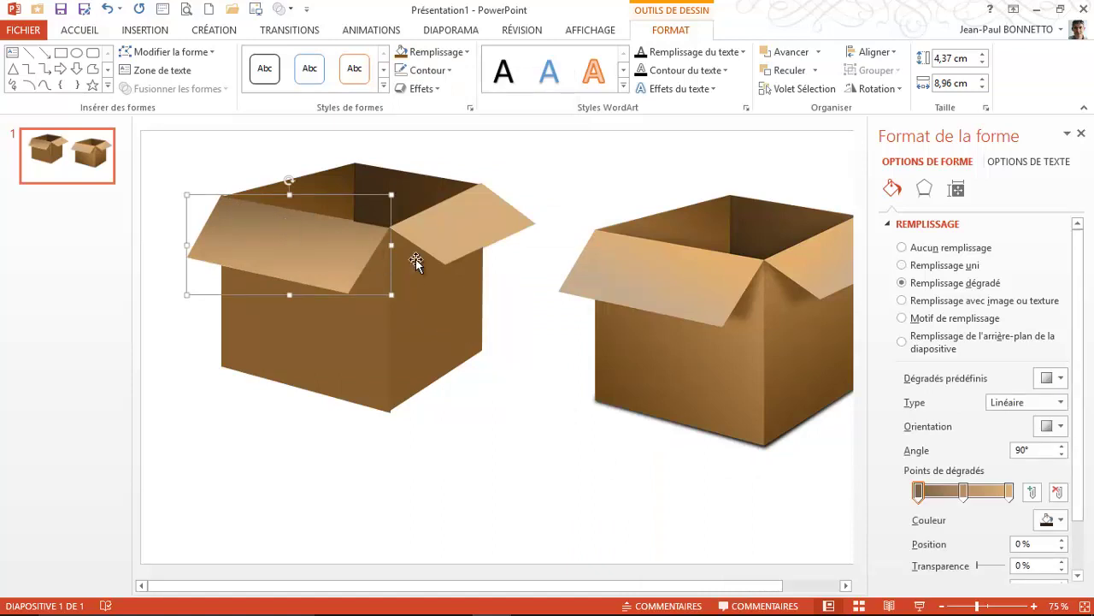
click(468, 224)
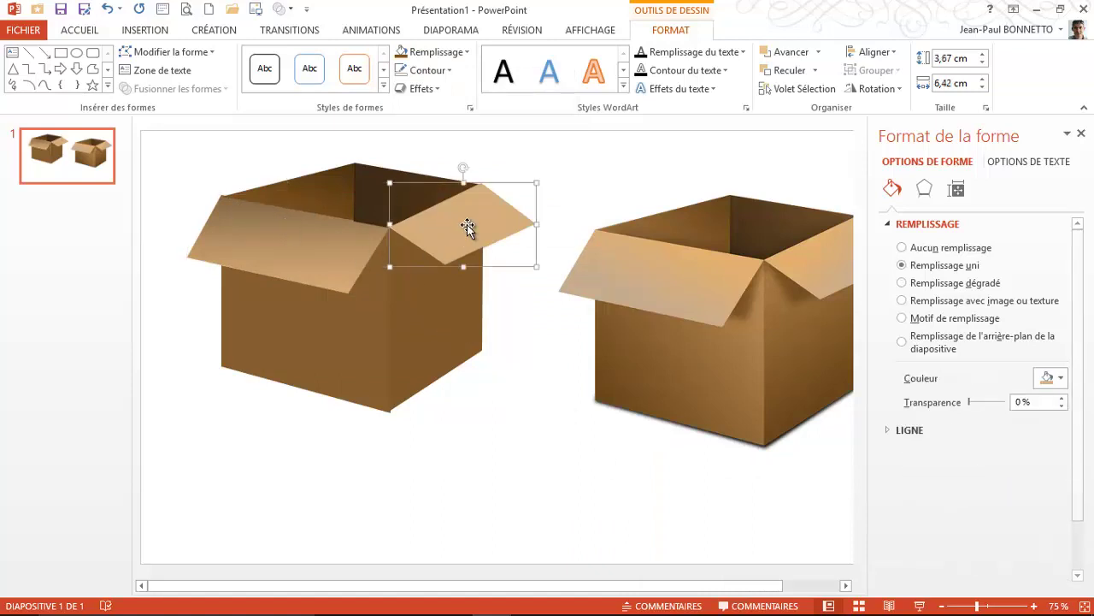
Give the right flap a linear 90° dark-to-light gradient fill.
click(463, 60)
mouse_move(449, 308)
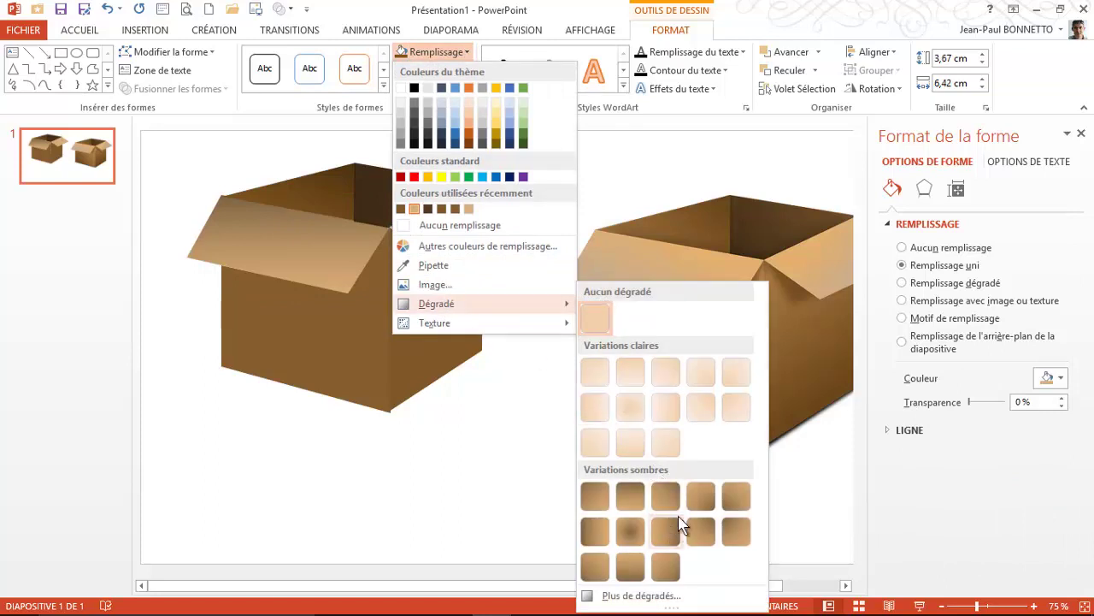
click(632, 496)
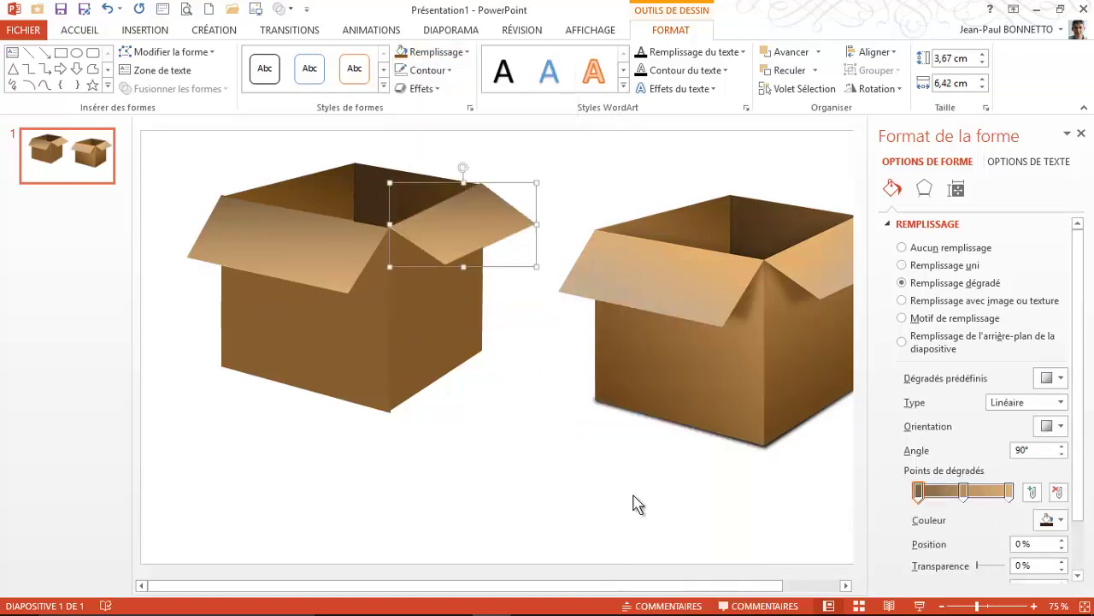
Fill the box's front face with a dark gradient.
click(334, 323)
click(469, 53)
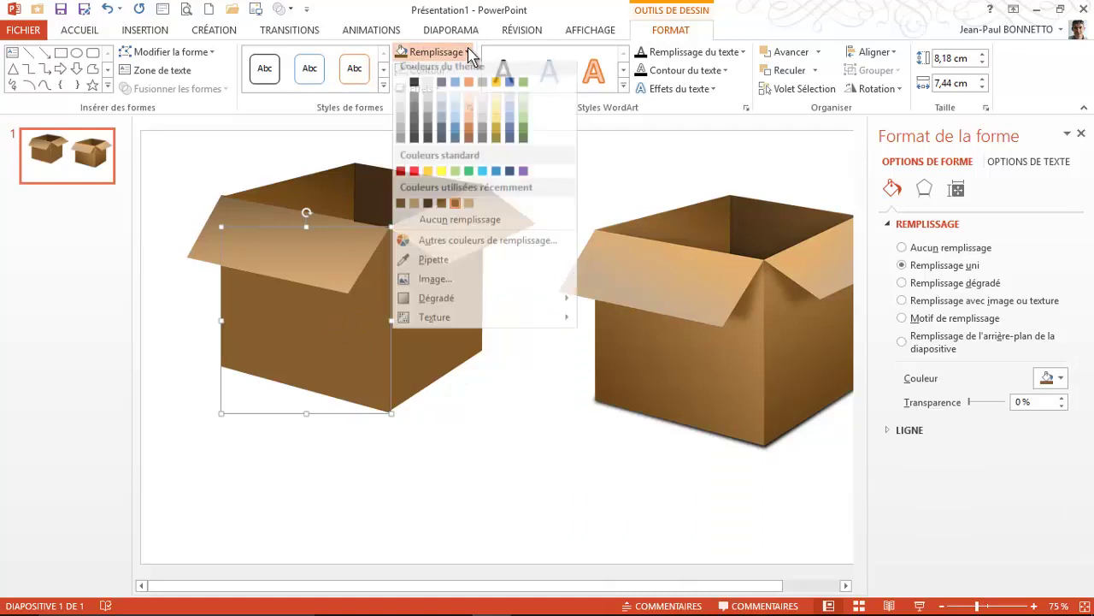
mouse_move(430, 304)
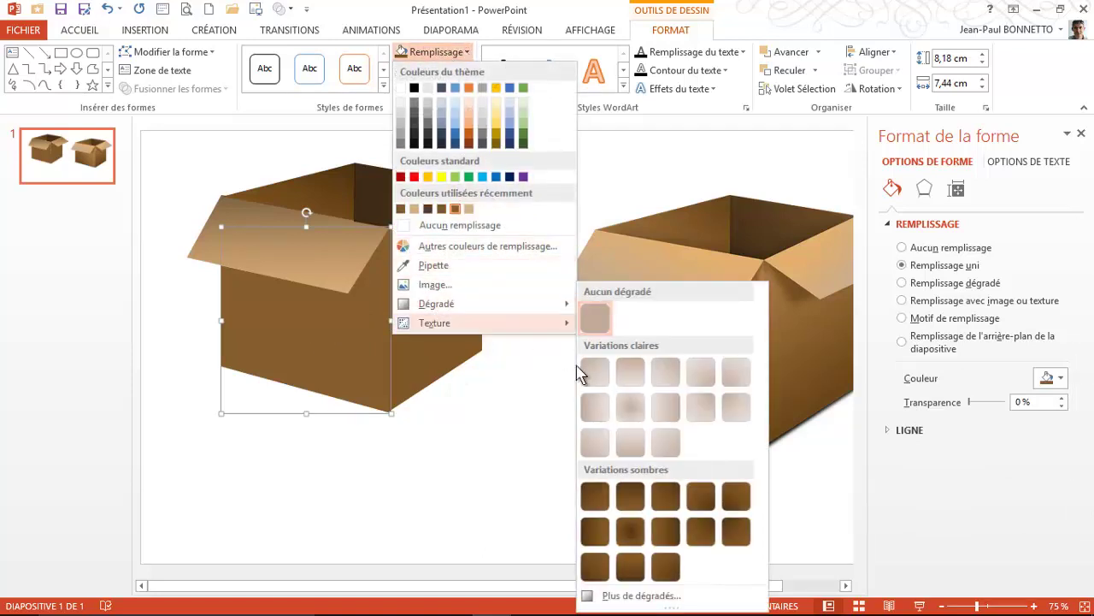
click(596, 566)
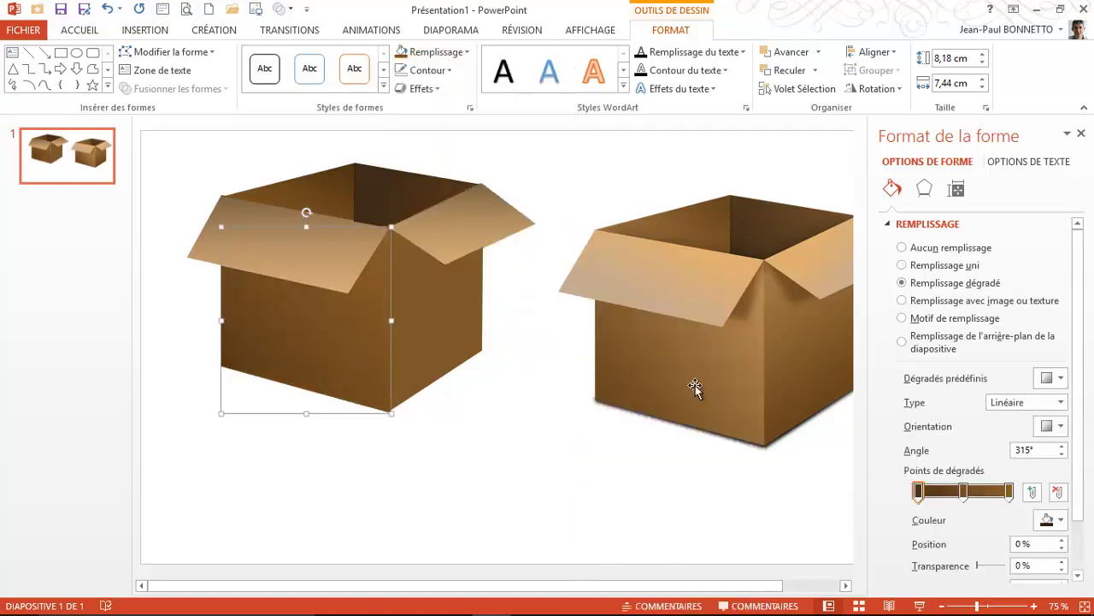
Apply a dark radial gradient to the right side face and check the shading.
click(443, 318)
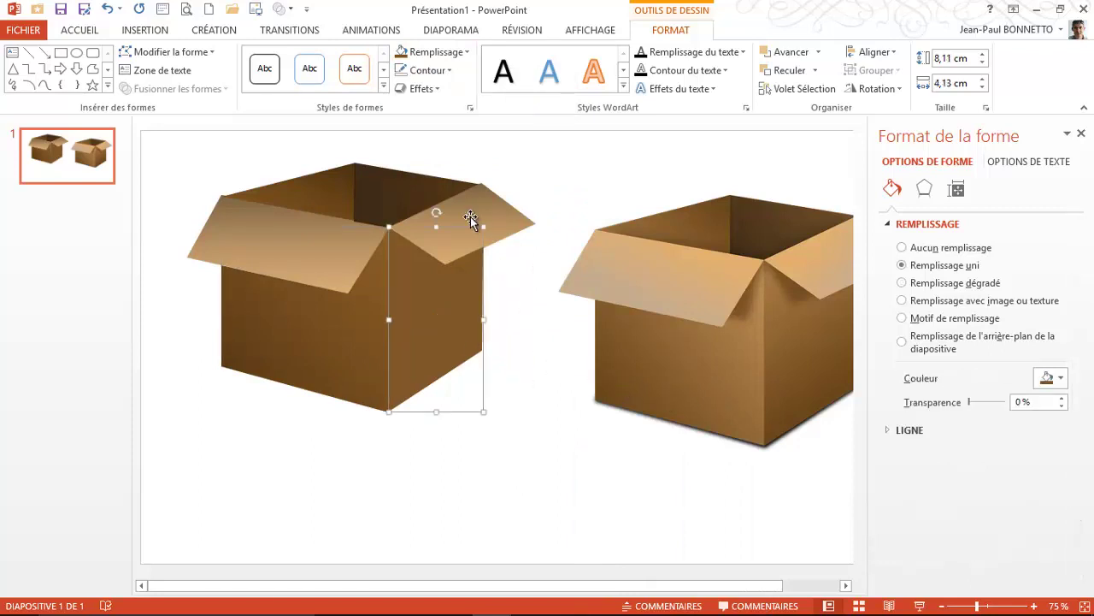
click(466, 53)
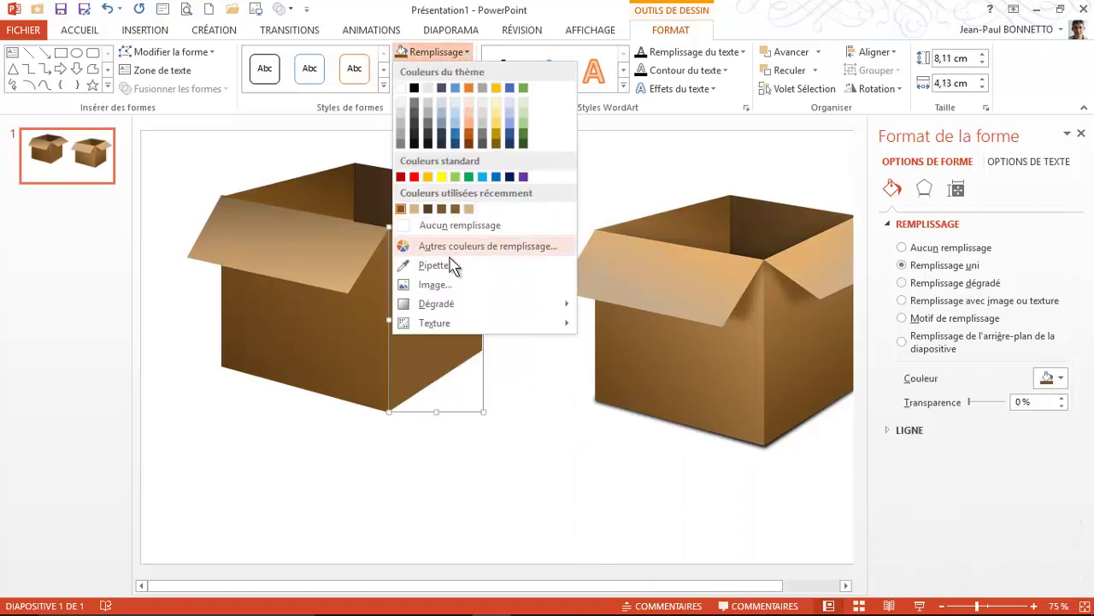
mouse_move(434, 308)
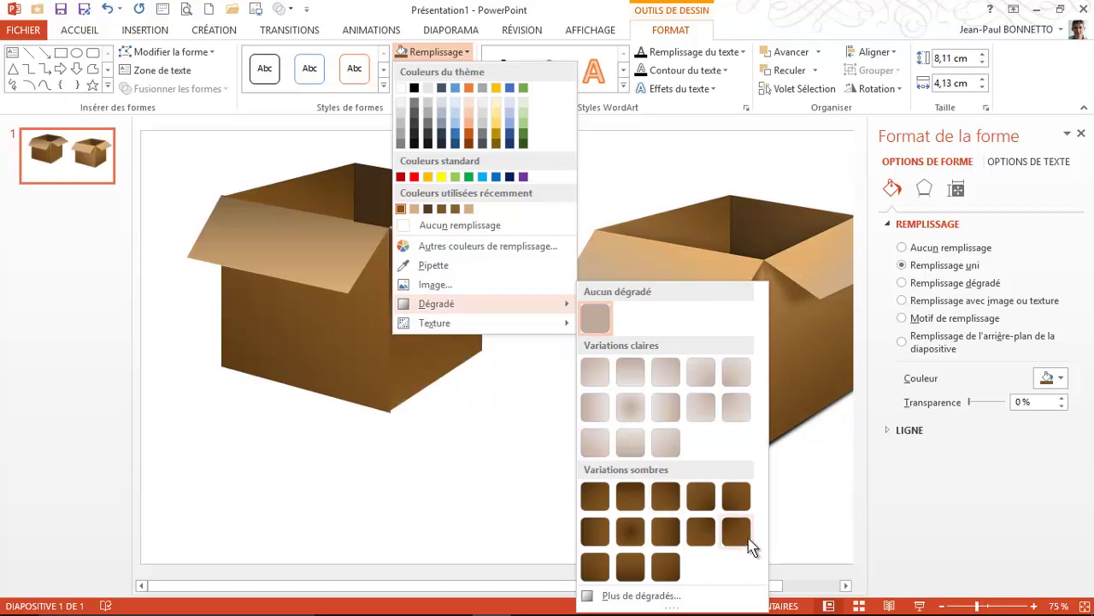
click(731, 526)
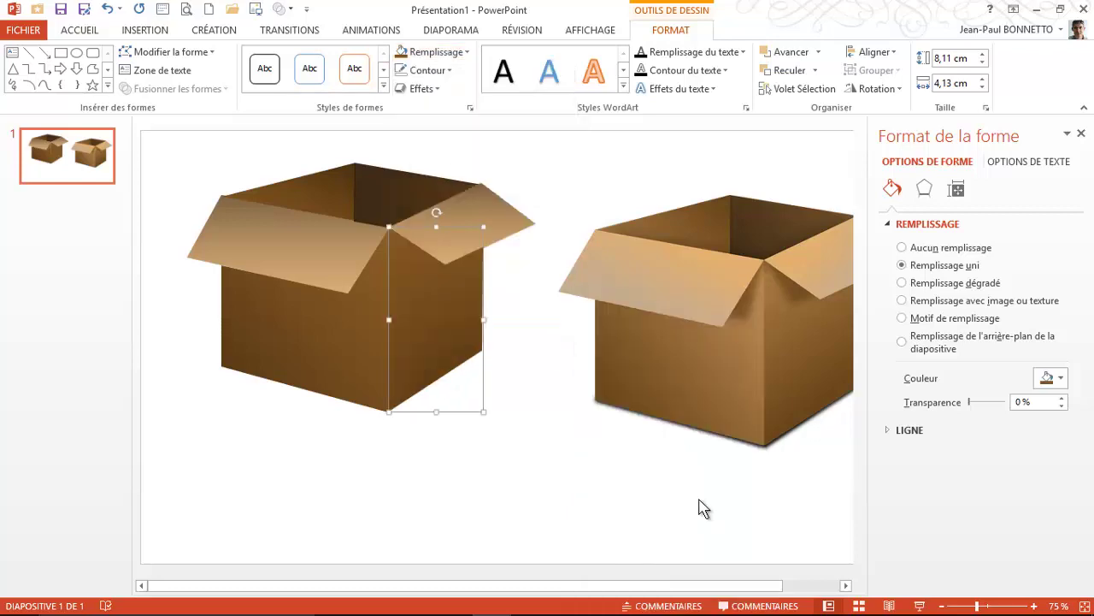
click(428, 470)
click(416, 365)
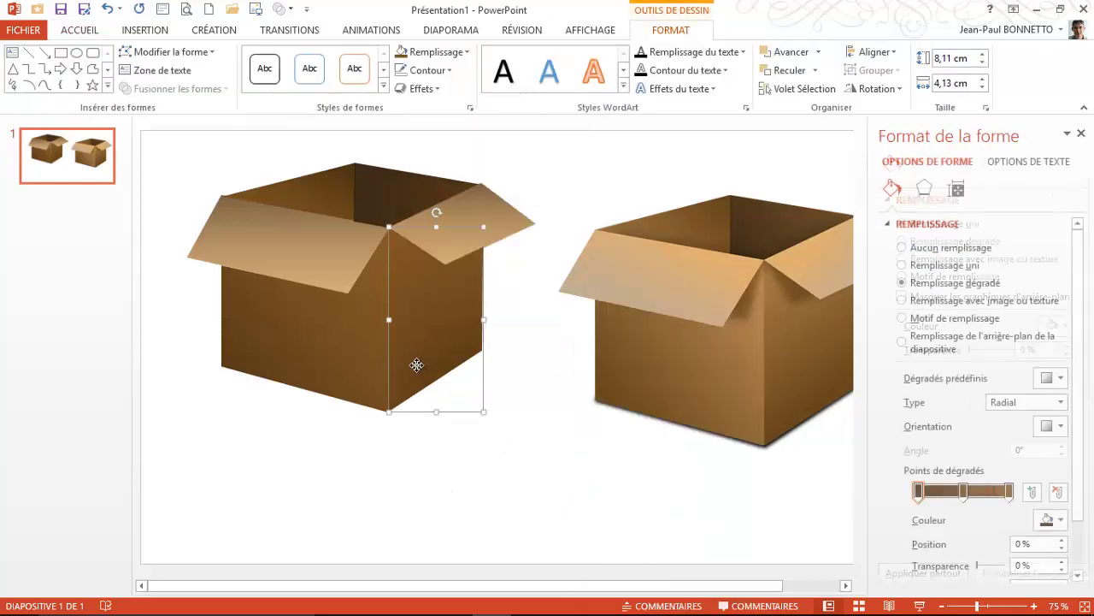
click(425, 479)
click(418, 368)
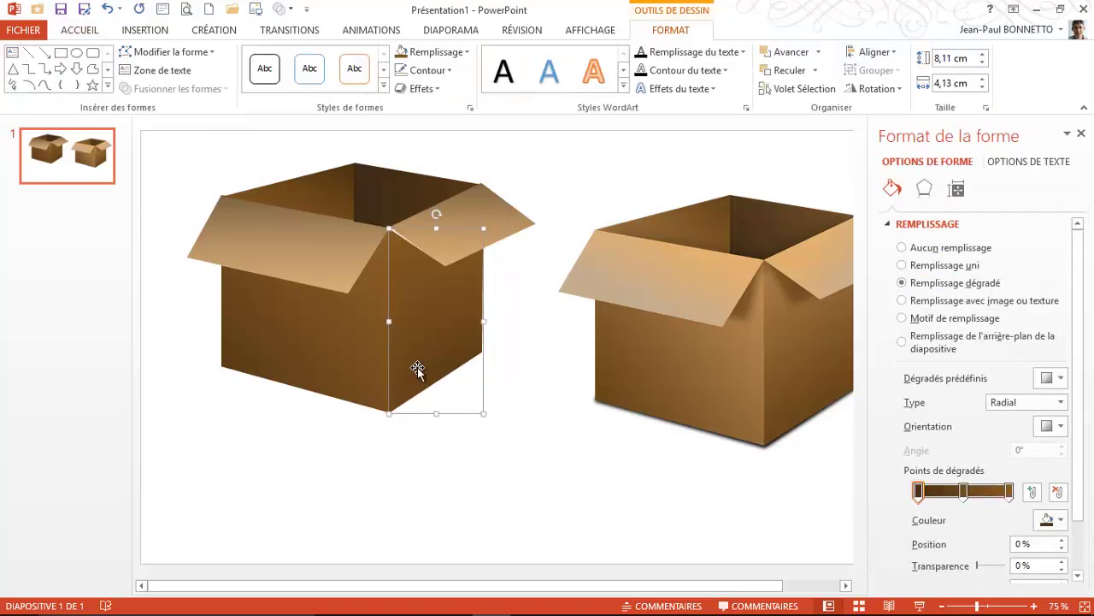
click(453, 461)
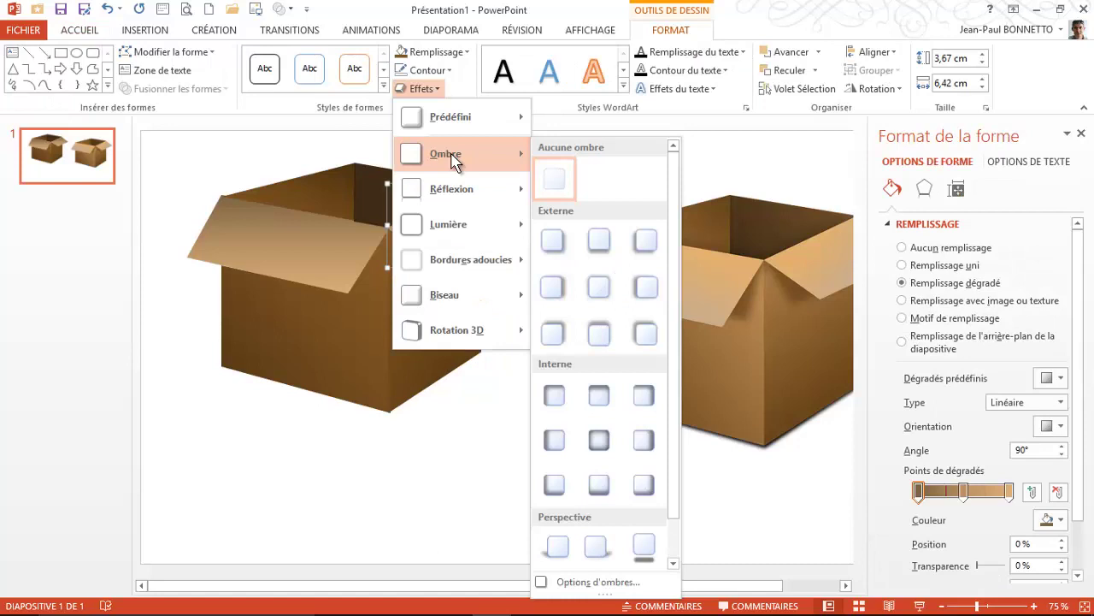
Add a preset outer shadow to the right flap and adjust its distance, angle, blur and transparency.
click(644, 240)
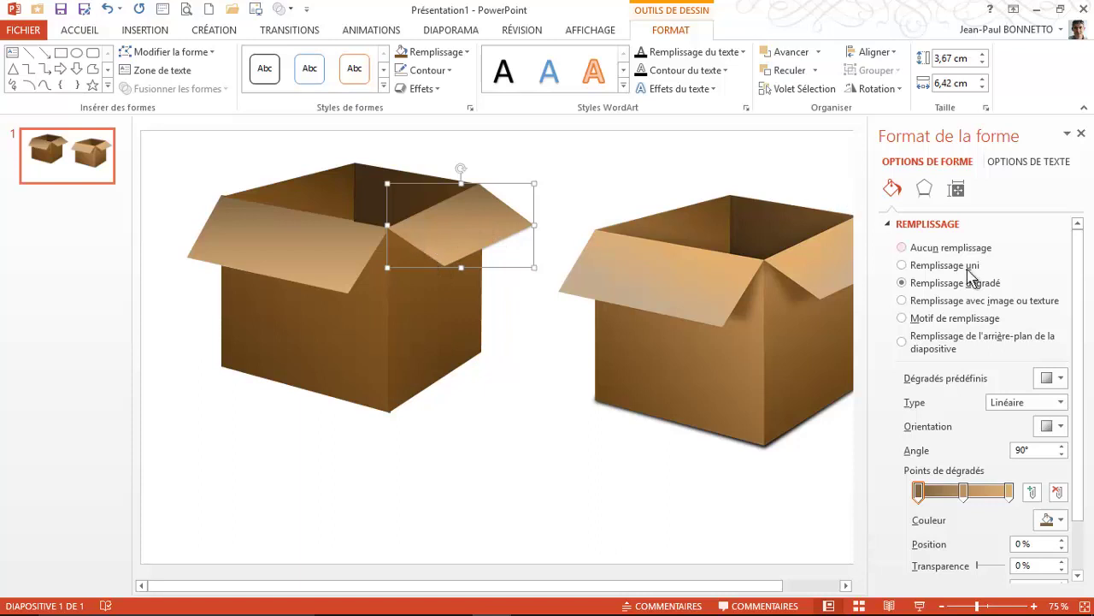
click(927, 193)
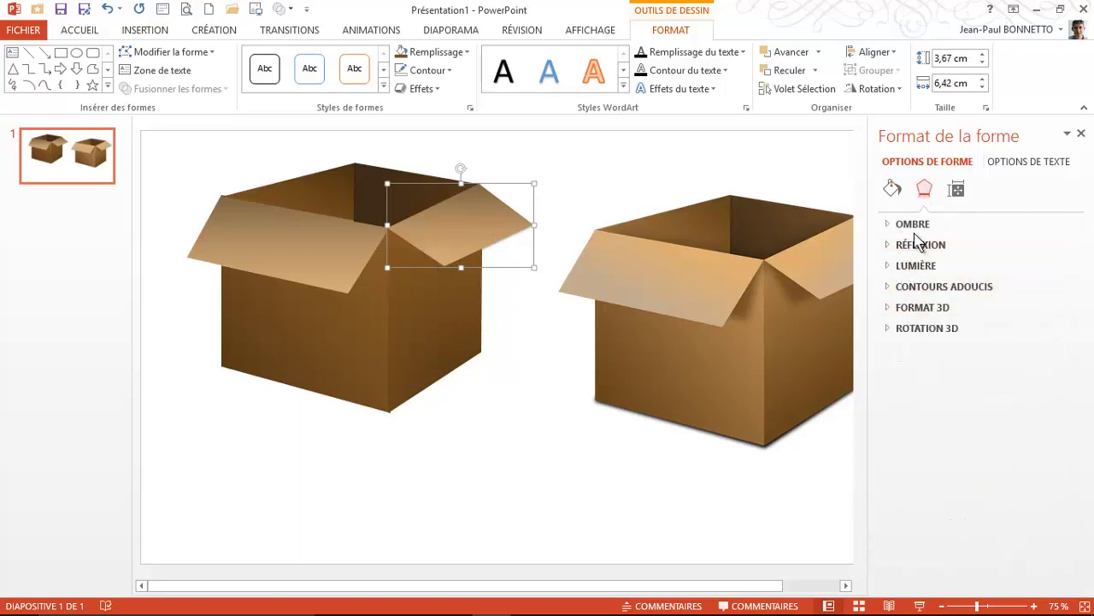
click(911, 225)
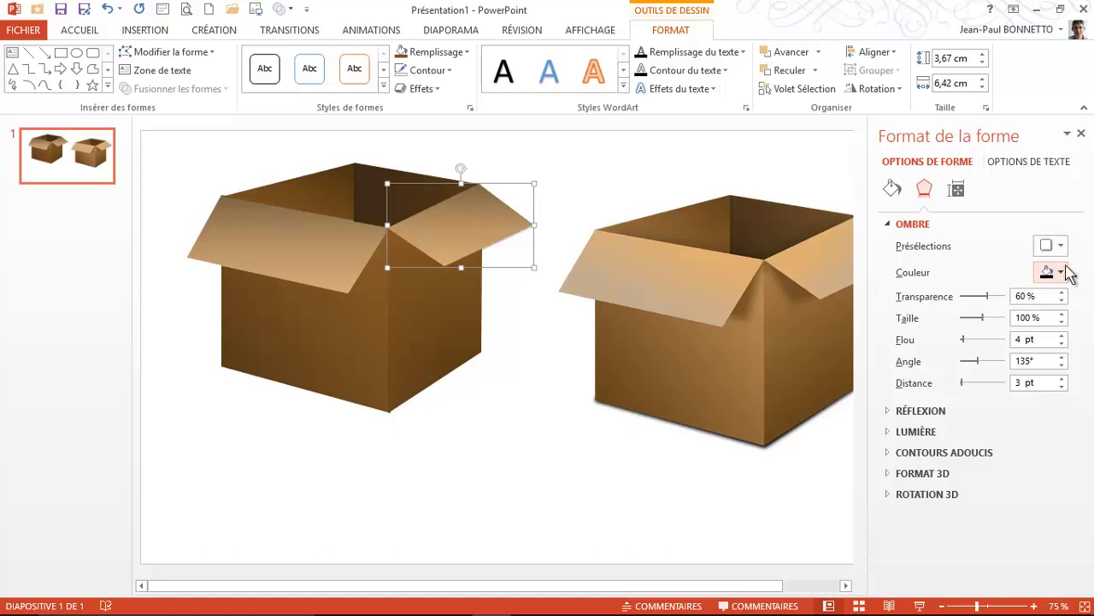
click(1060, 247)
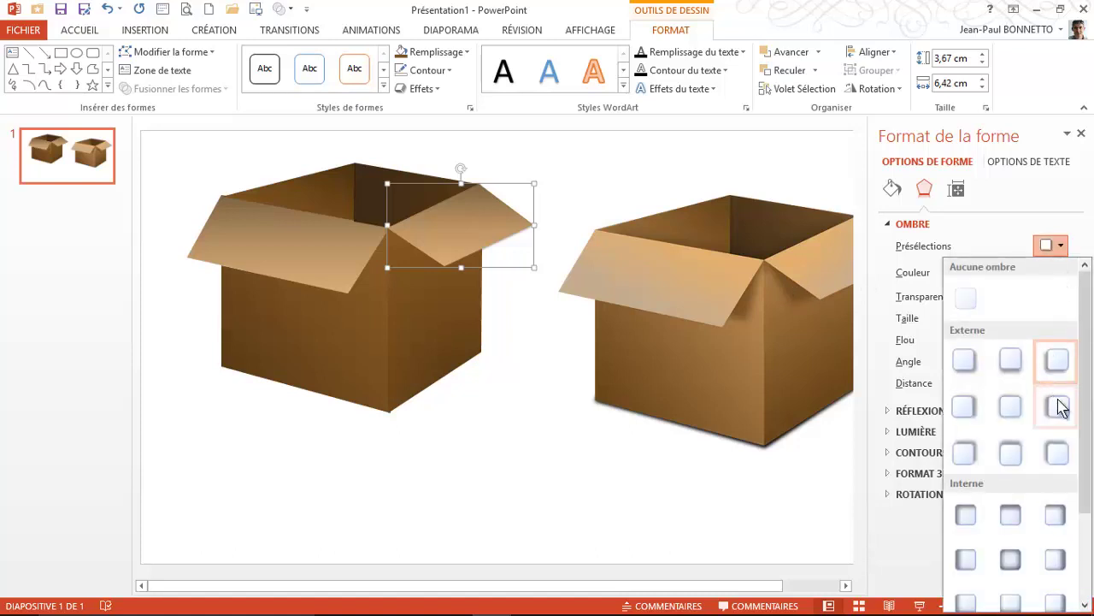
click(1057, 360)
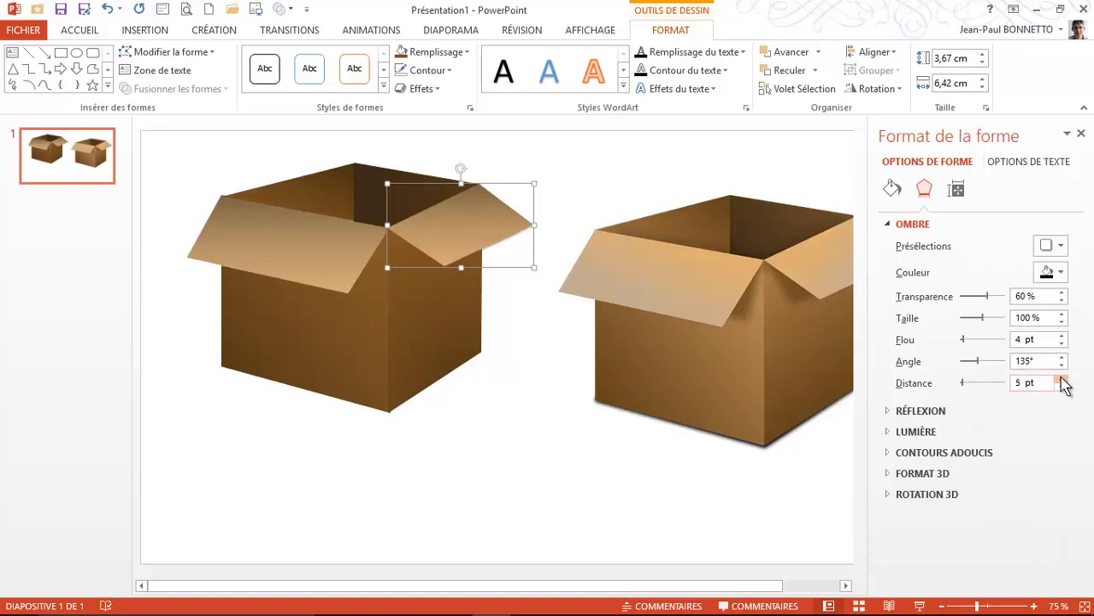
click(1063, 389)
click(1062, 357)
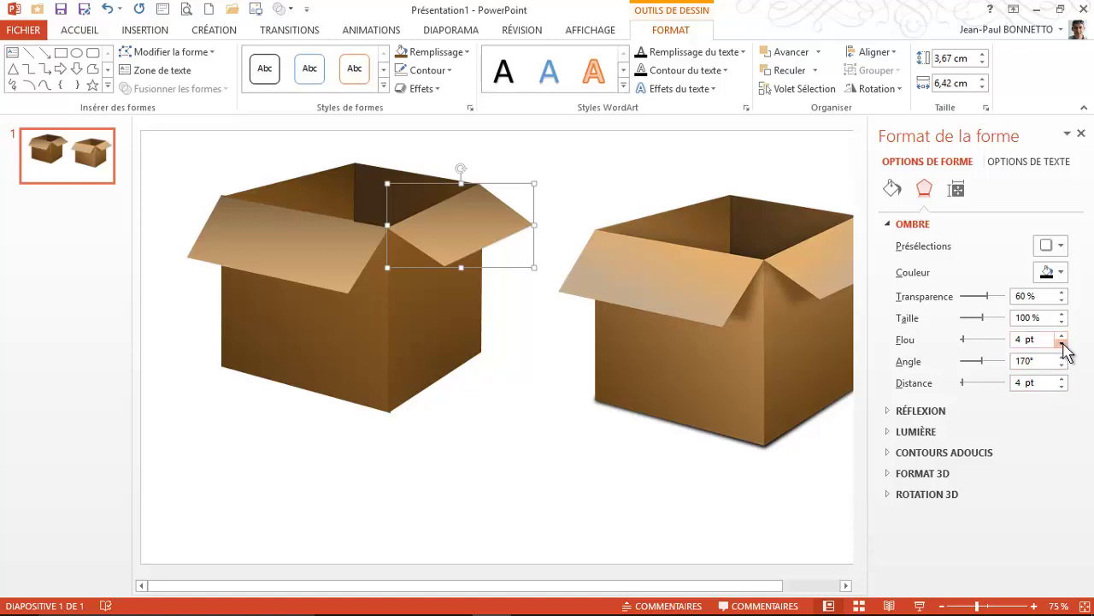
click(1062, 343)
click(1061, 300)
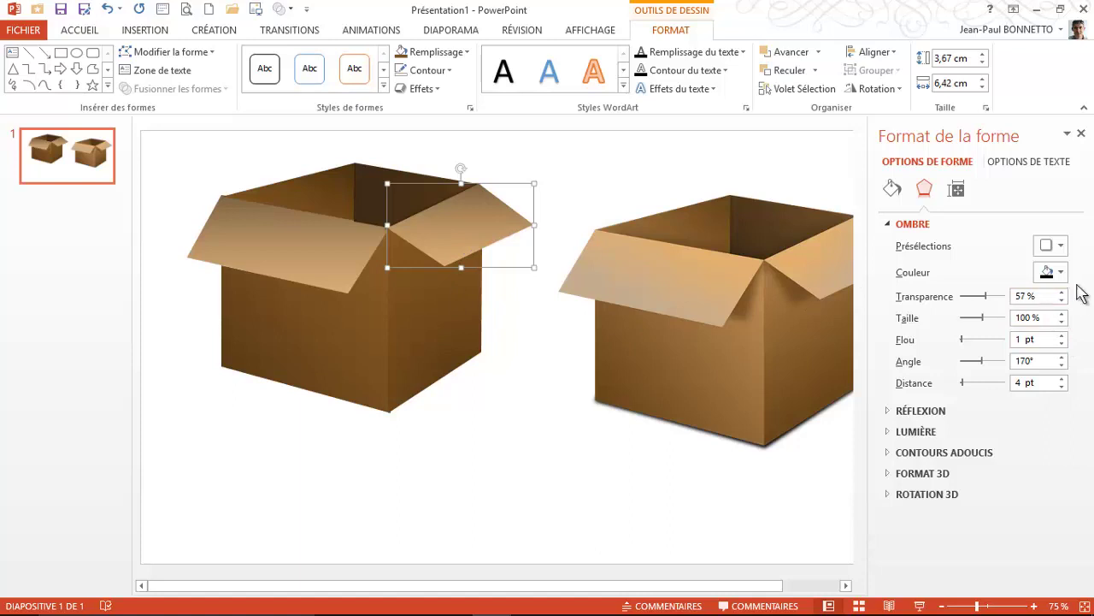
Try a perspective shadow, then revert to an offset outer shadow angled at 170°.
click(1058, 248)
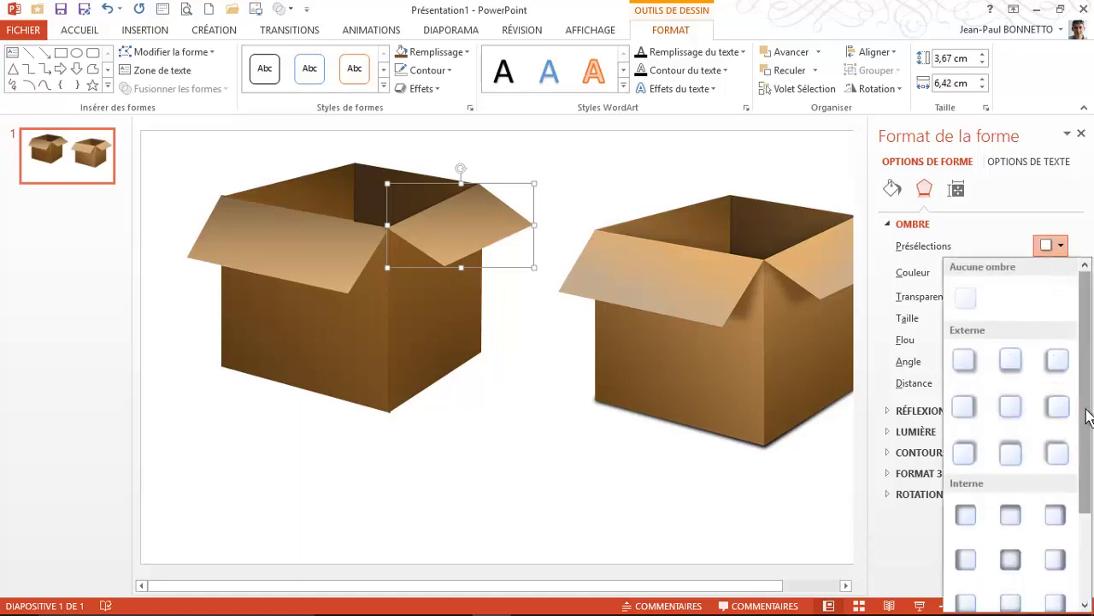
drag(1088, 416, 1086, 464)
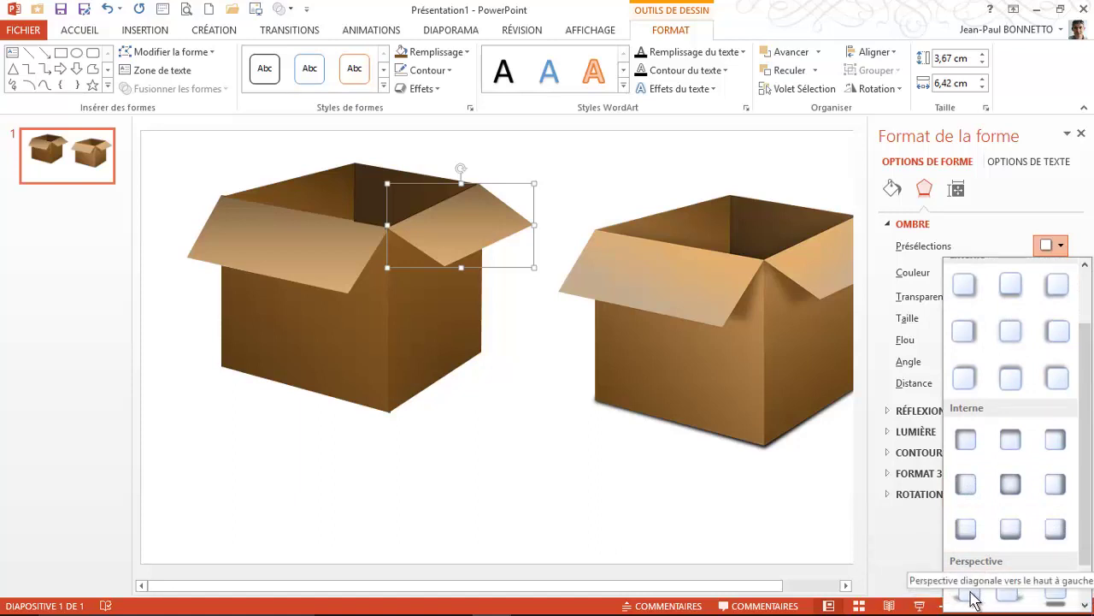
scroll(971, 598, down, 1)
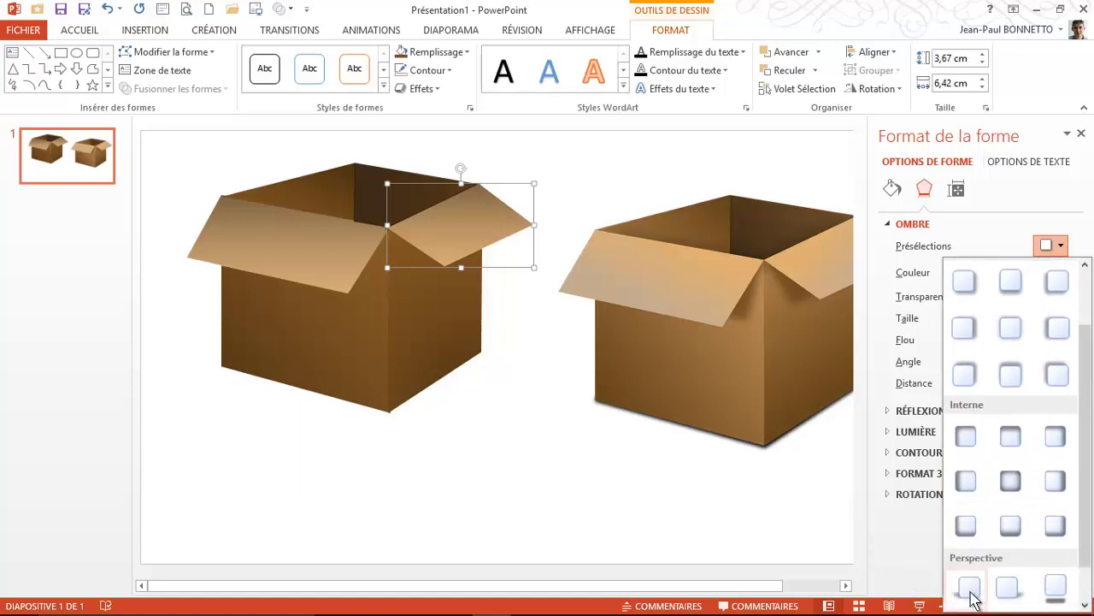
click(1056, 588)
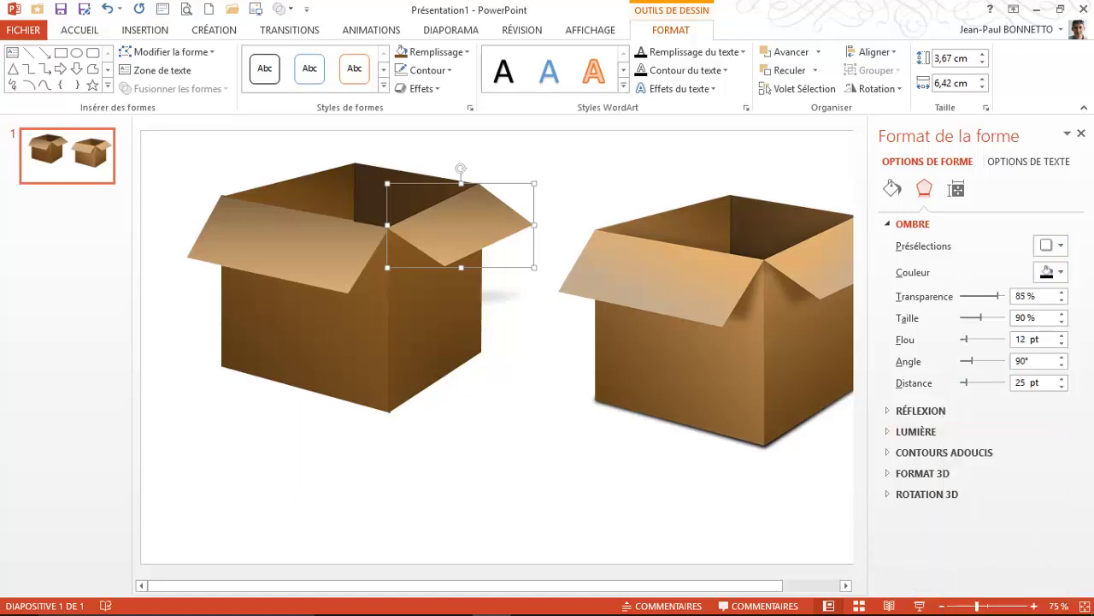
click(1061, 247)
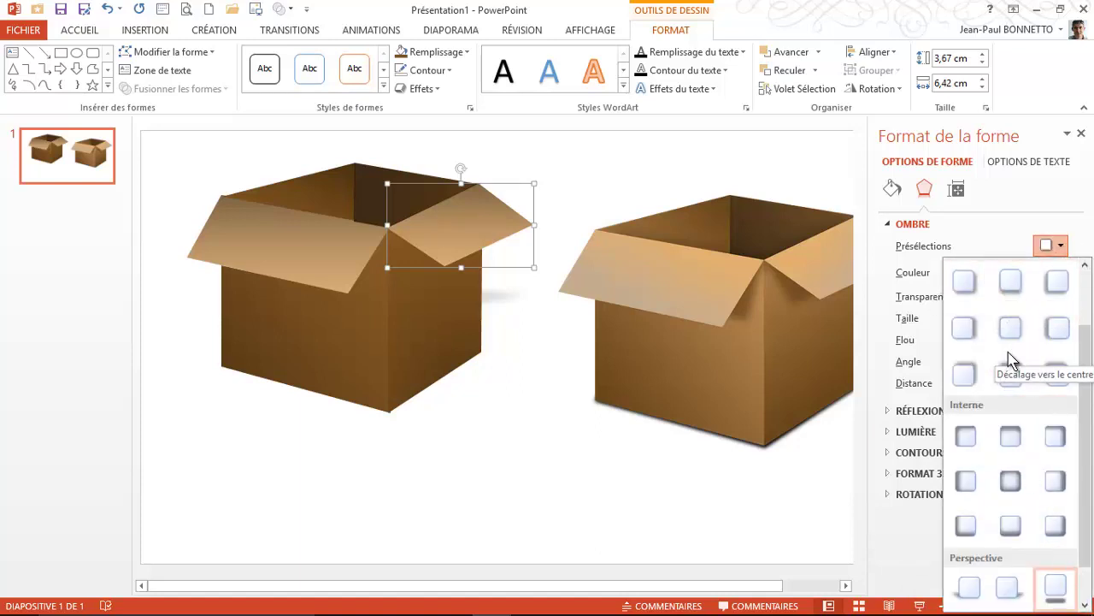
click(1055, 282)
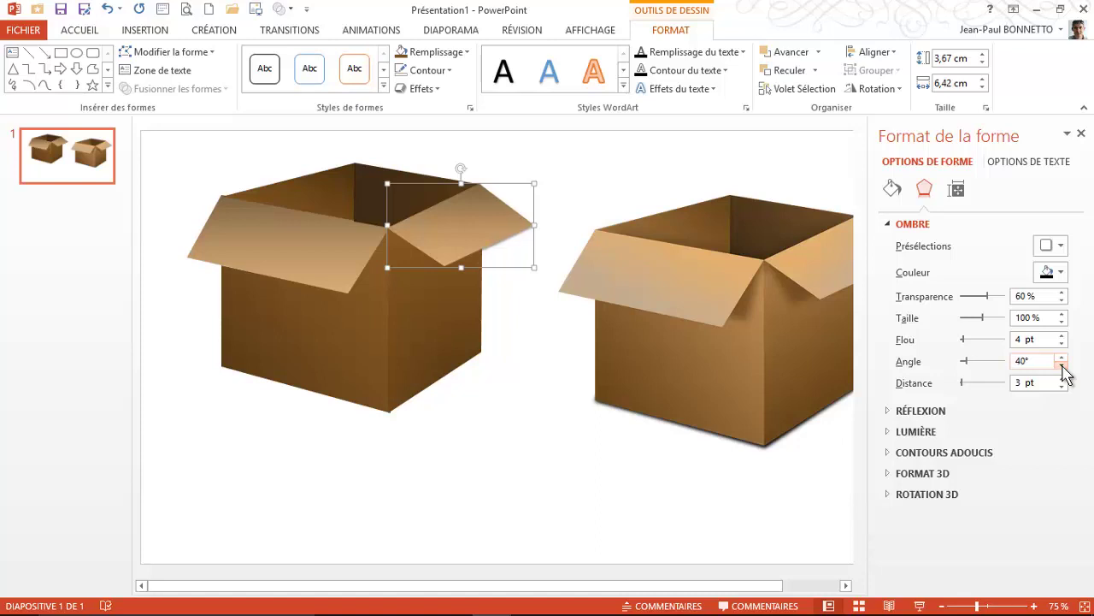
click(1061, 359)
click(1062, 360)
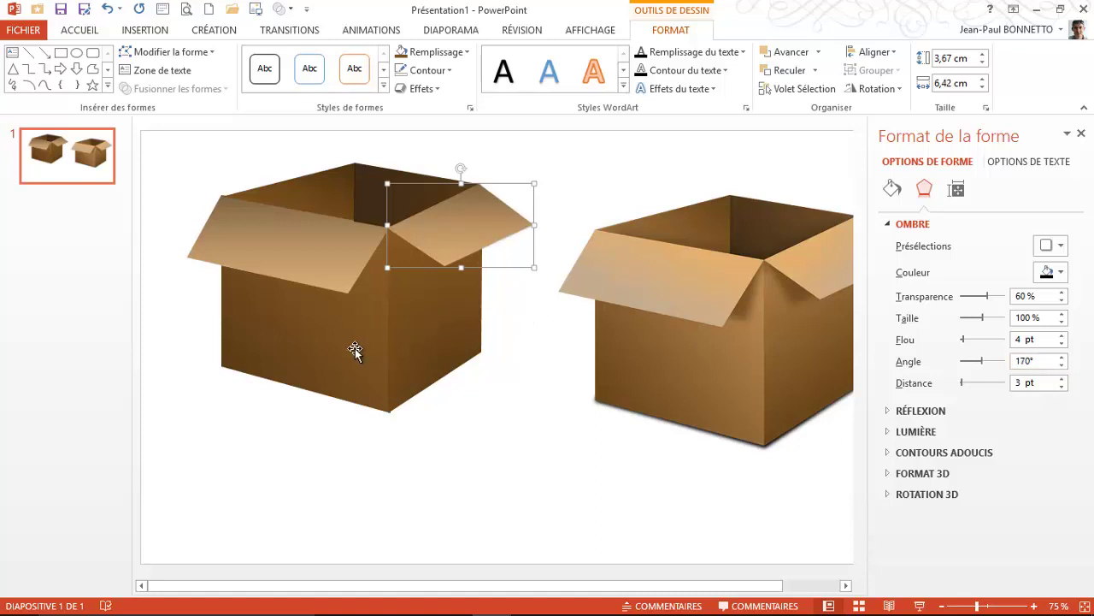
click(390, 397)
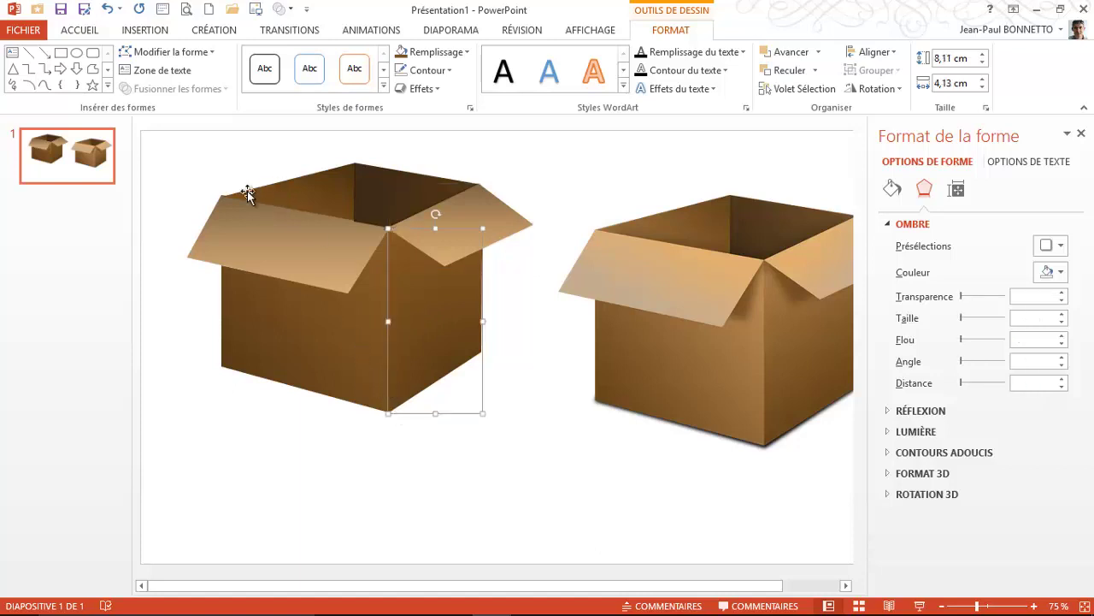
Nudge the top-left flap and inner back-left panel into alignment.
click(202, 179)
mouse_move(171, 154)
mouse_down()
mouse_move(219, 359)
mouse_move(309, 264)
mouse_up()
click(311, 254)
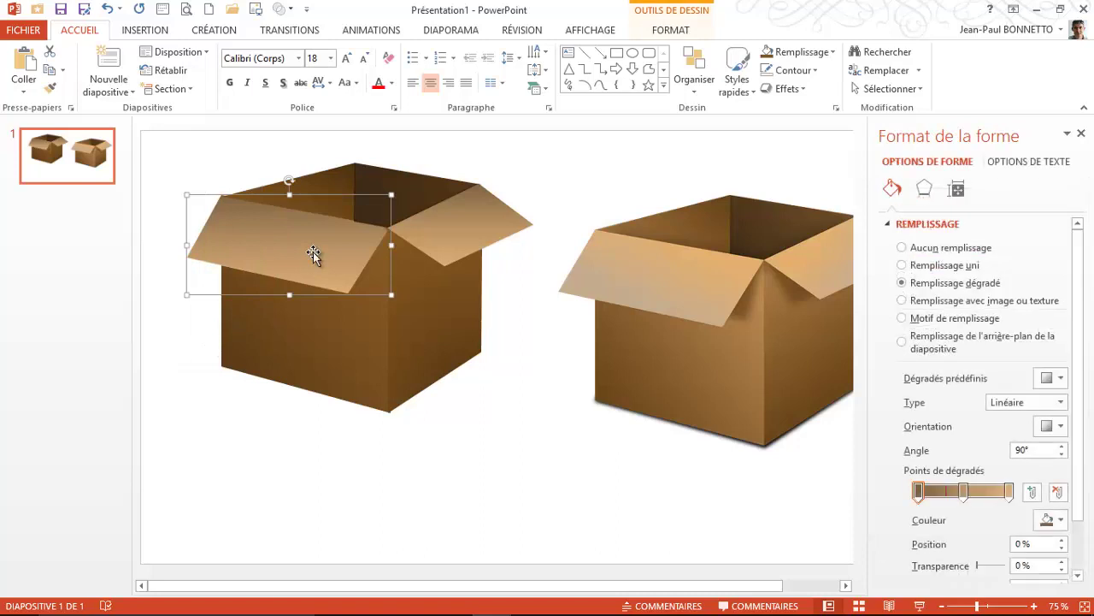
key(ctrl+Up)
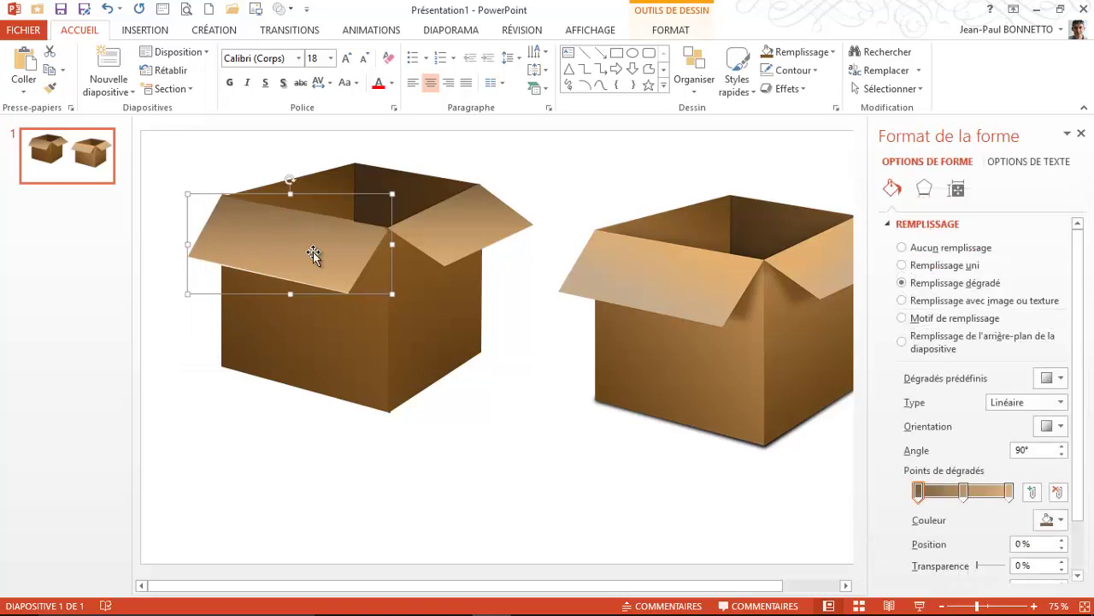
key(ctrl+Up)
key(ctrl+Down)
key(ctrl+Down)
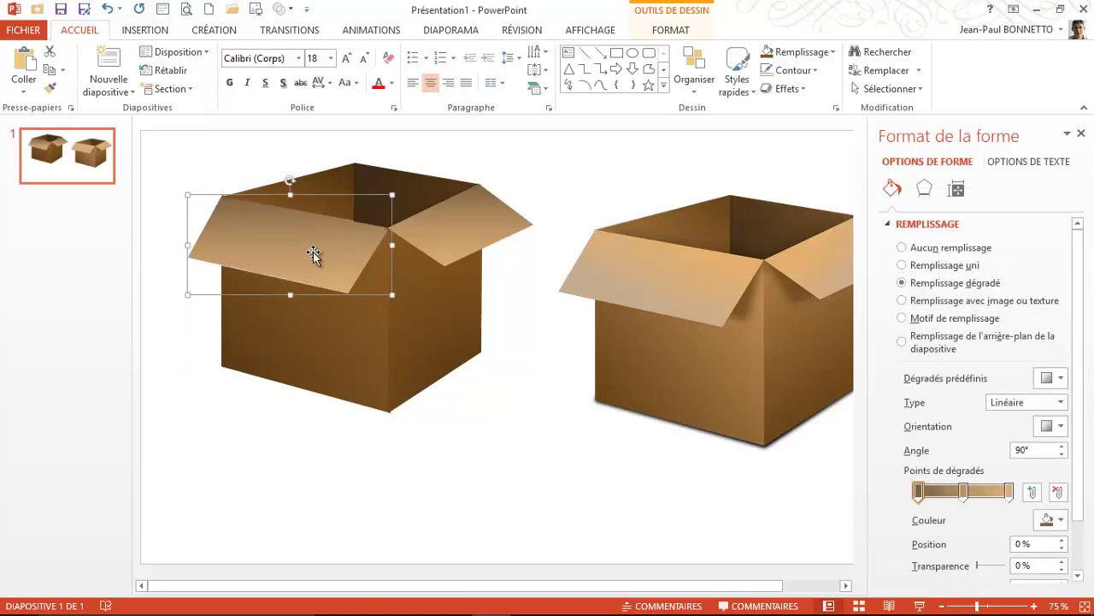
click(339, 190)
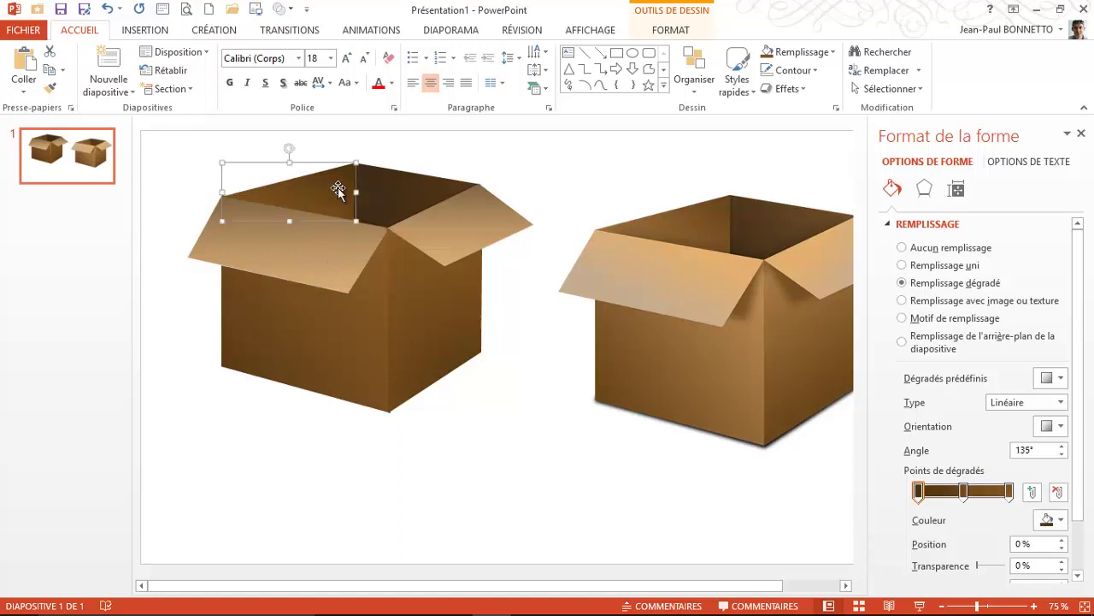
key(ctrl+Down)
Marquee-select all the box's shapes and group them with Organiser > Grouper.
click(355, 305)
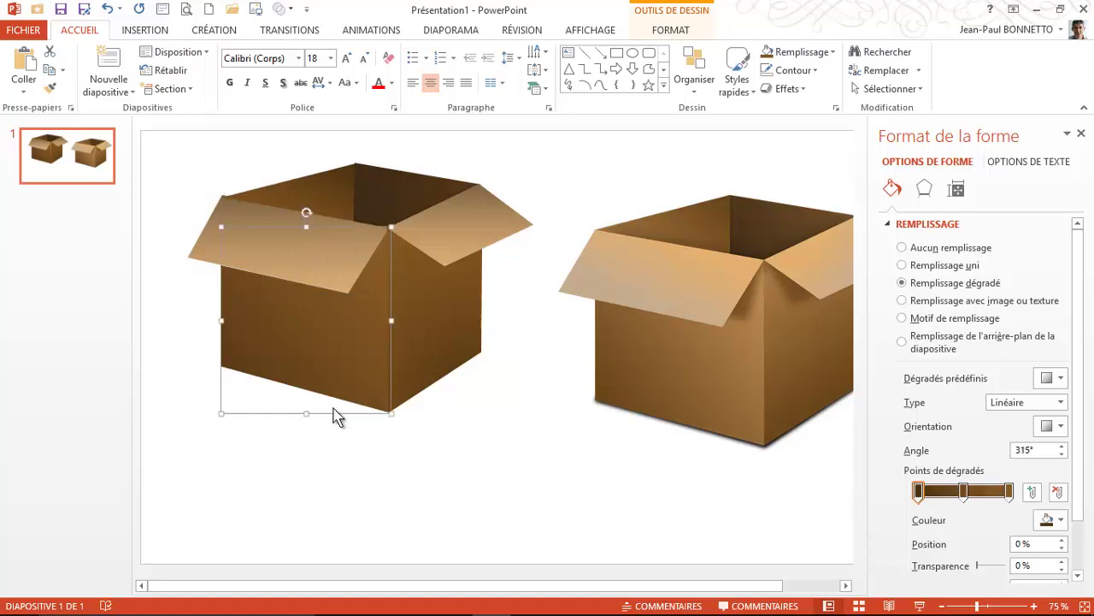
click(164, 239)
drag(390, 402, 578, 458)
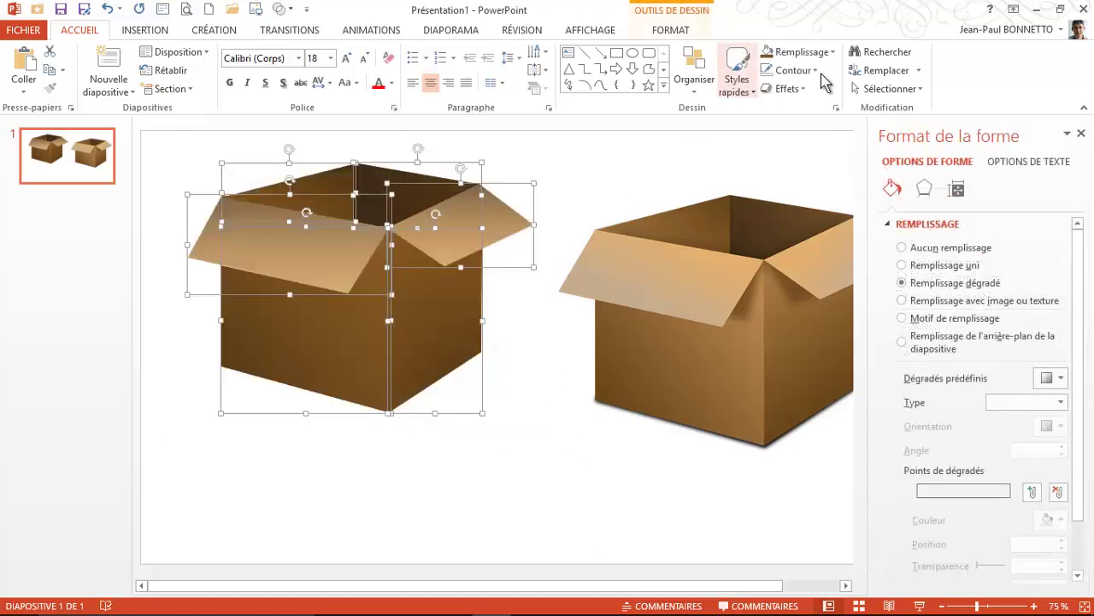
click(696, 79)
click(712, 220)
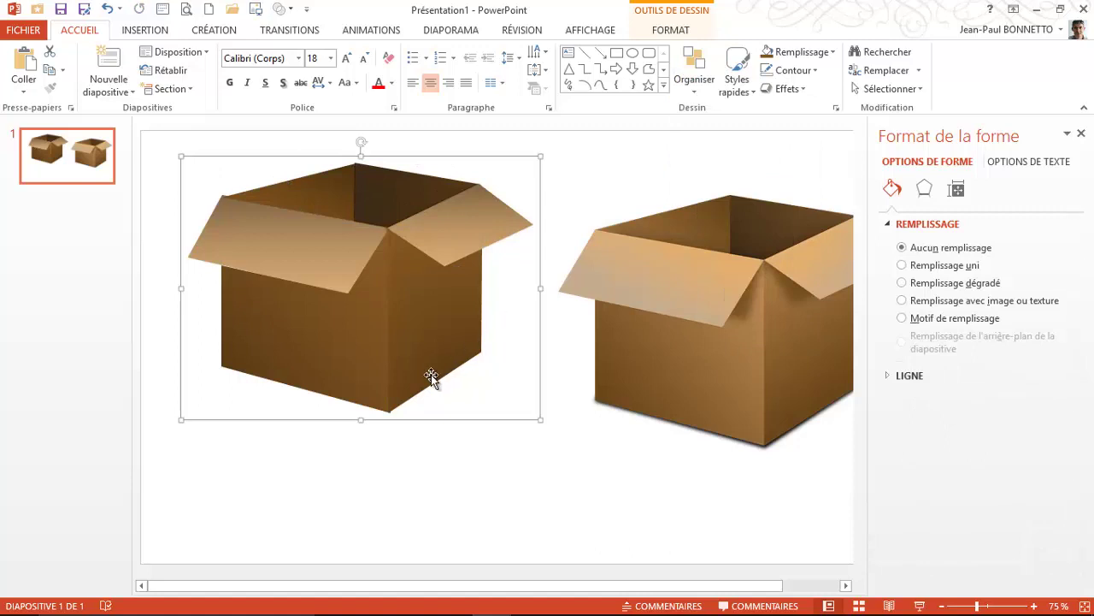
Move the grouped box slightly lower on the slide.
click(419, 351)
click(510, 432)
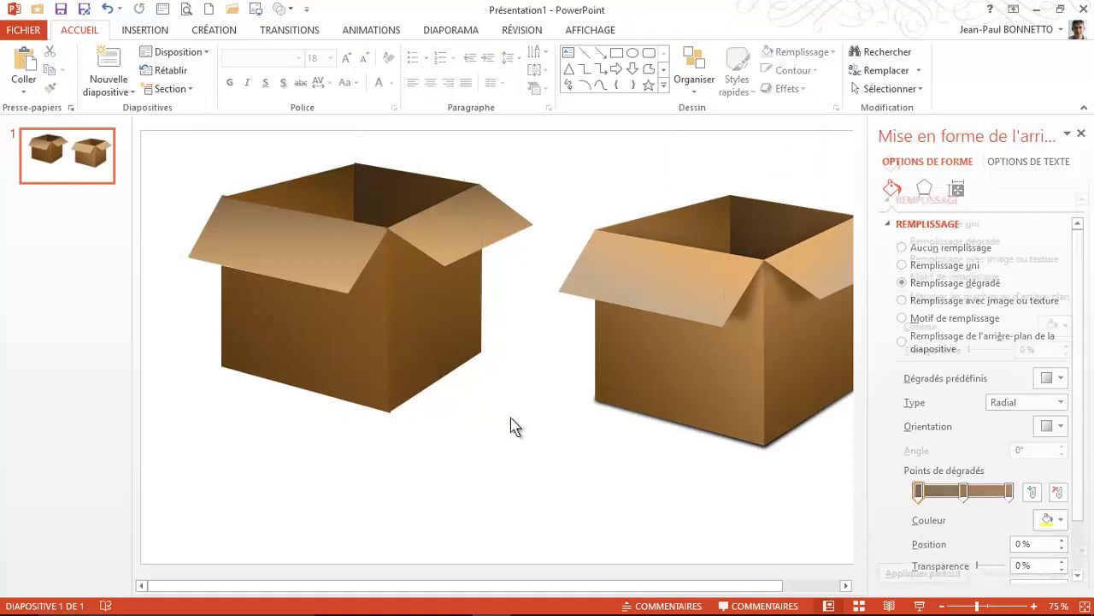
click(413, 342)
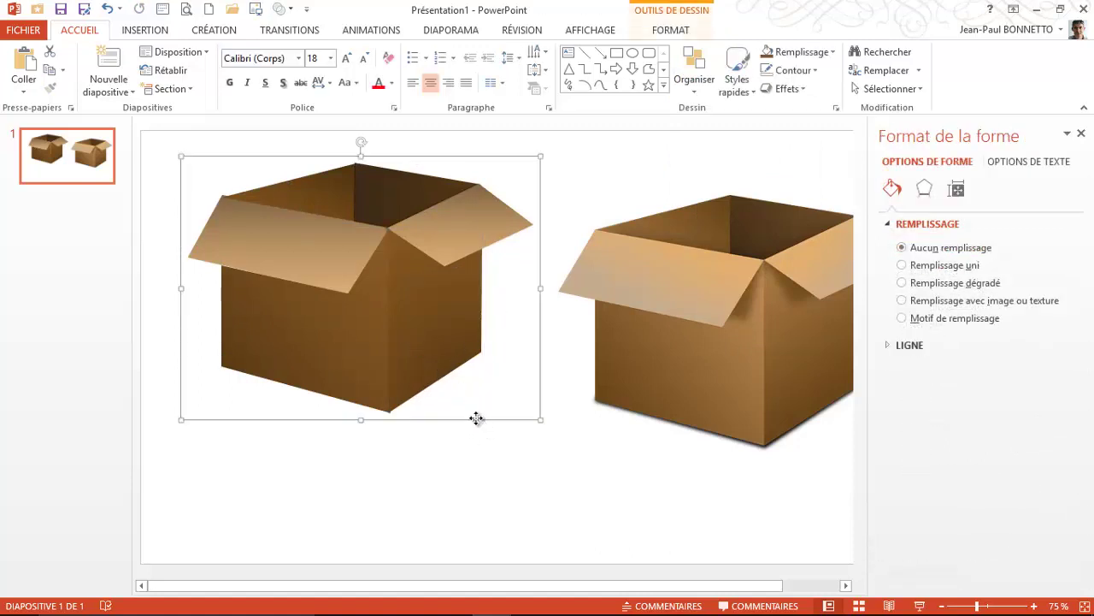
drag(476, 418, 477, 437)
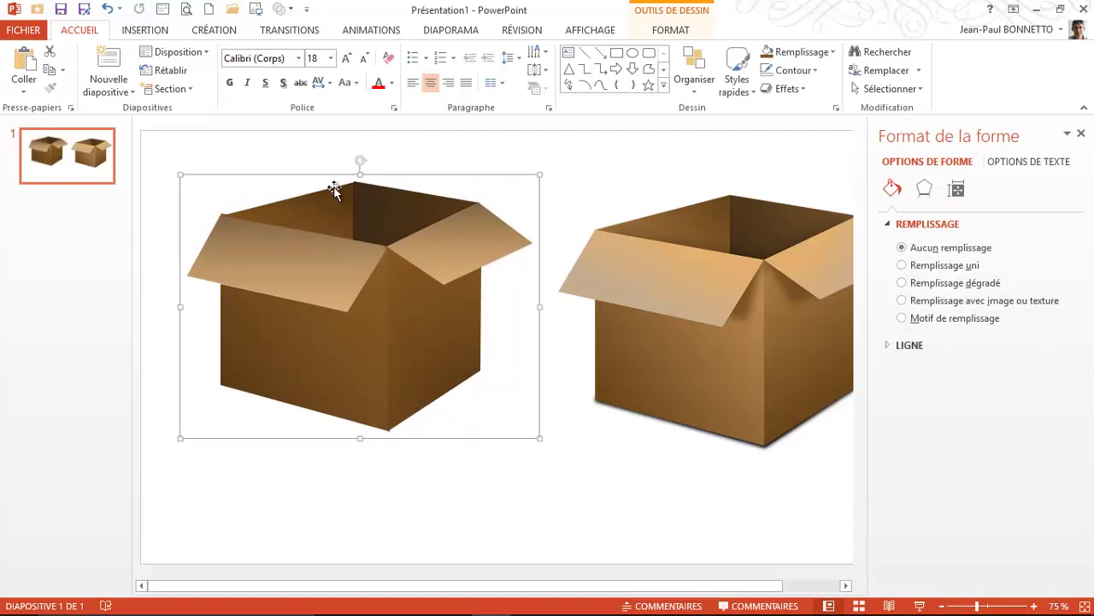
drag(402, 177, 400, 180)
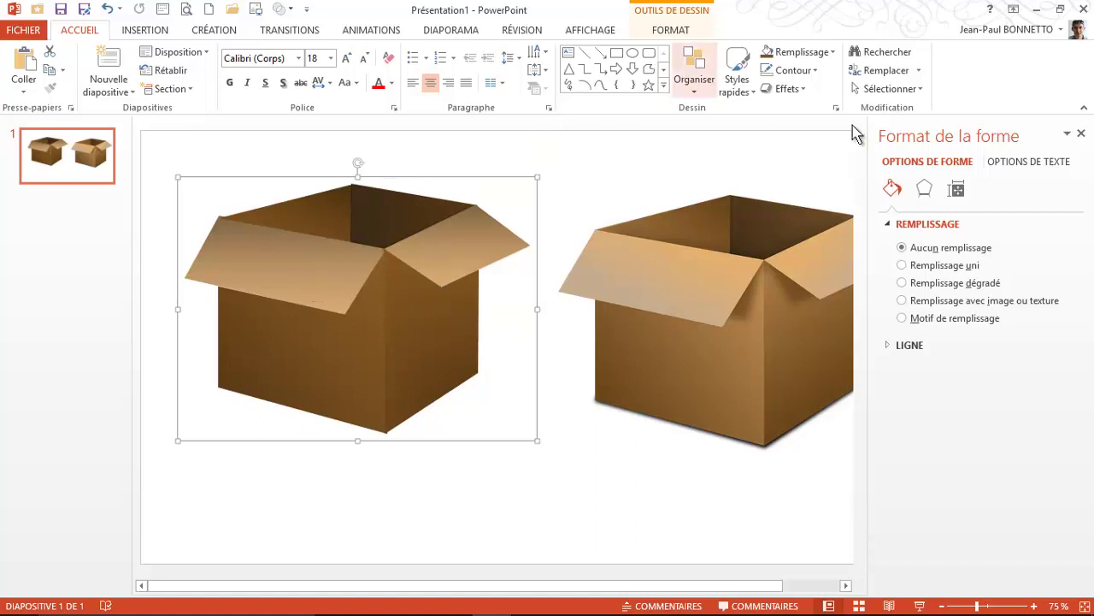
Give the grouped box a Décalage vers le bas shadow with 4 pt distance and 80° angle.
click(924, 188)
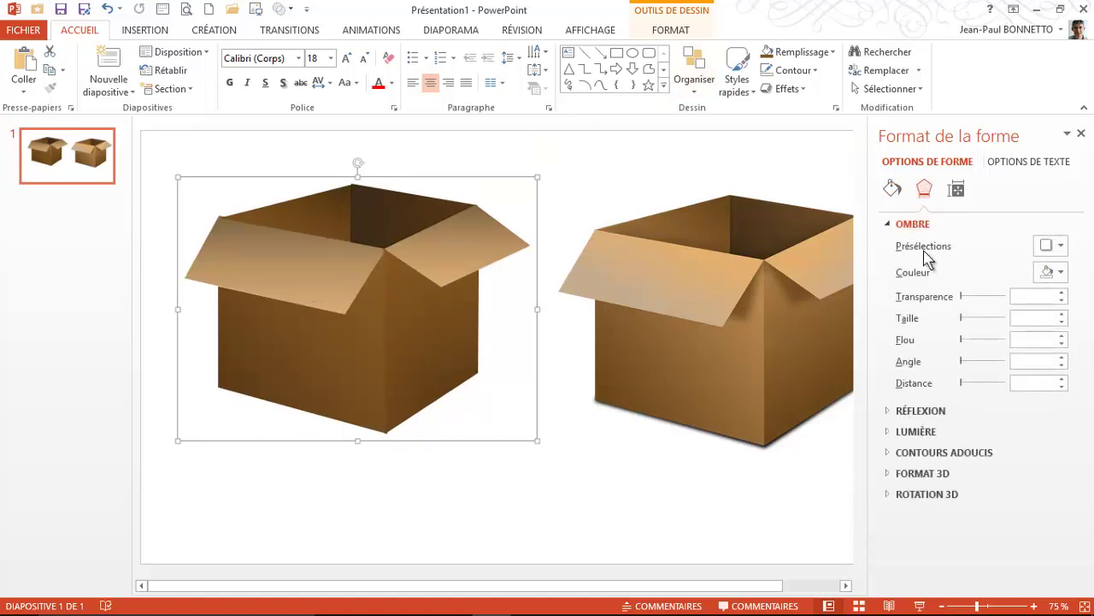
click(1060, 246)
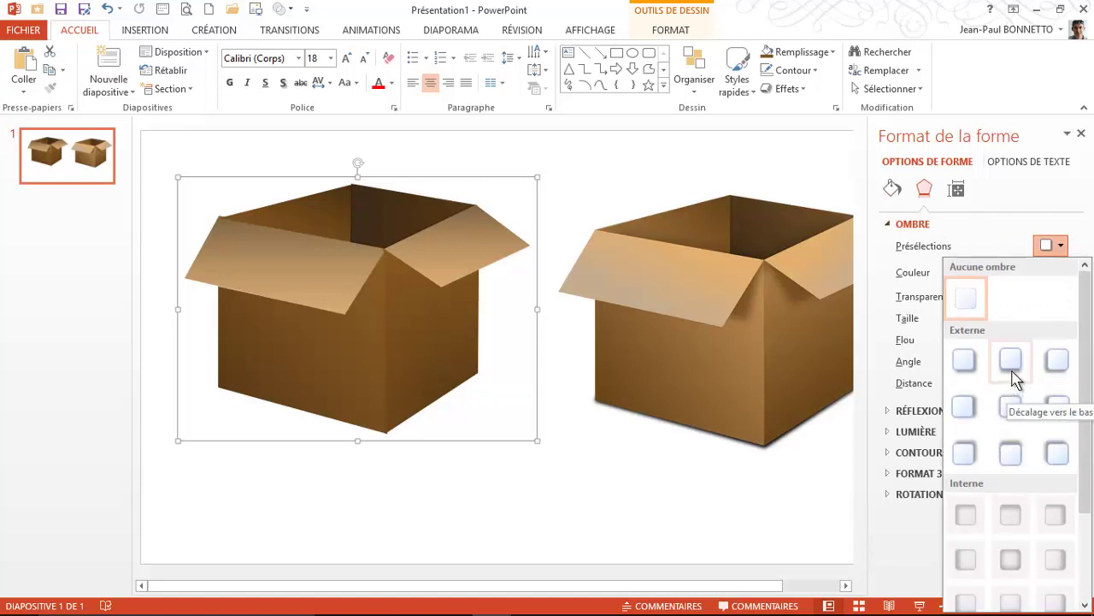
click(1010, 361)
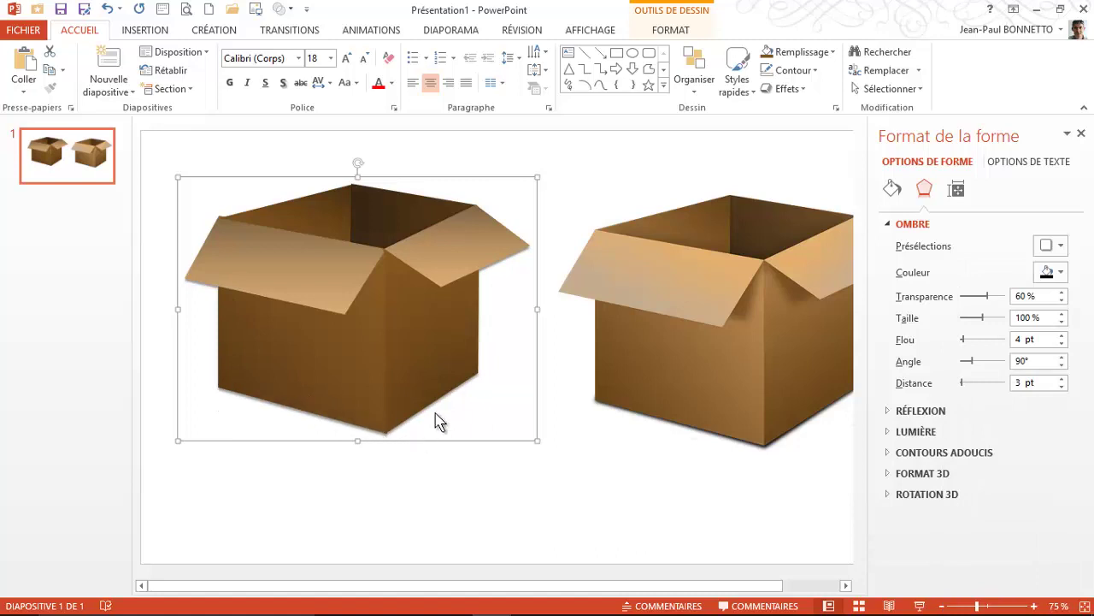
click(1062, 378)
click(1061, 379)
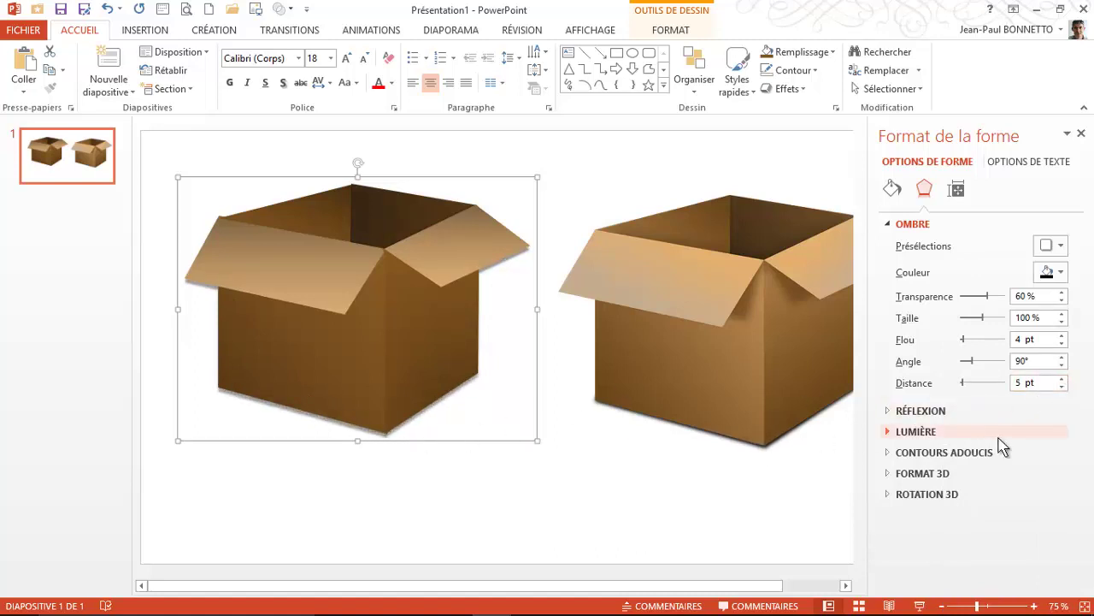
click(1061, 387)
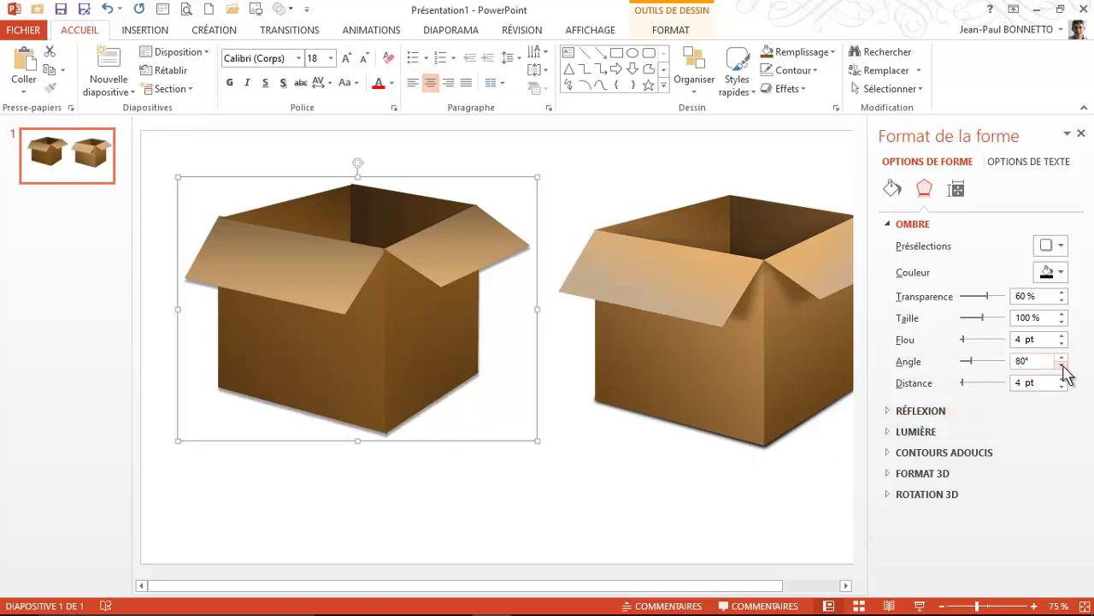
click(1062, 365)
click(1063, 358)
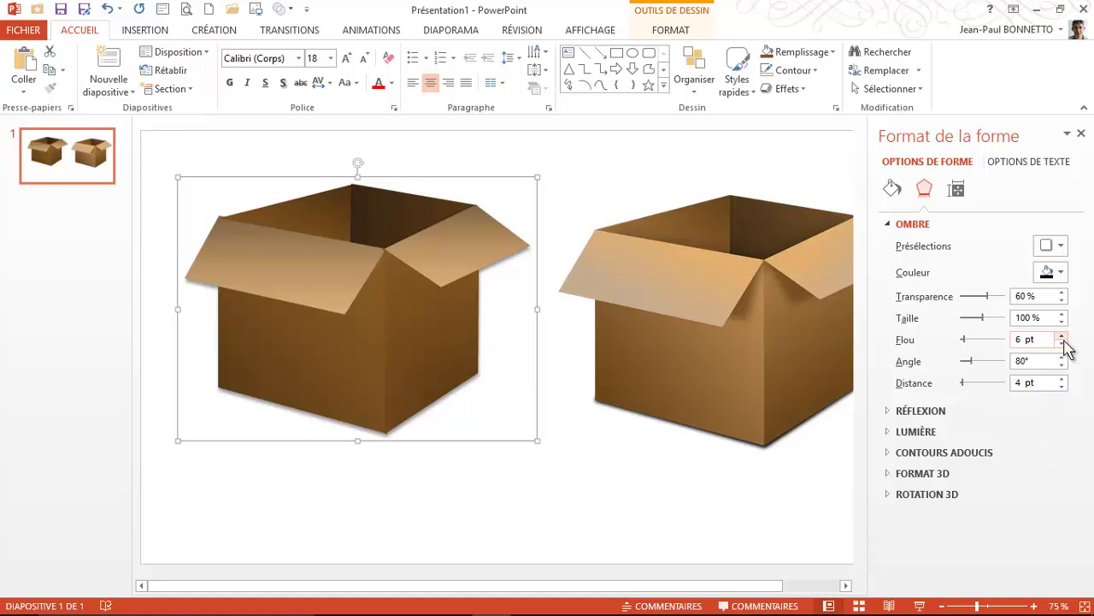
Set the box shadow to 1 pt blur, 57% transparency and 100% size.
click(1061, 343)
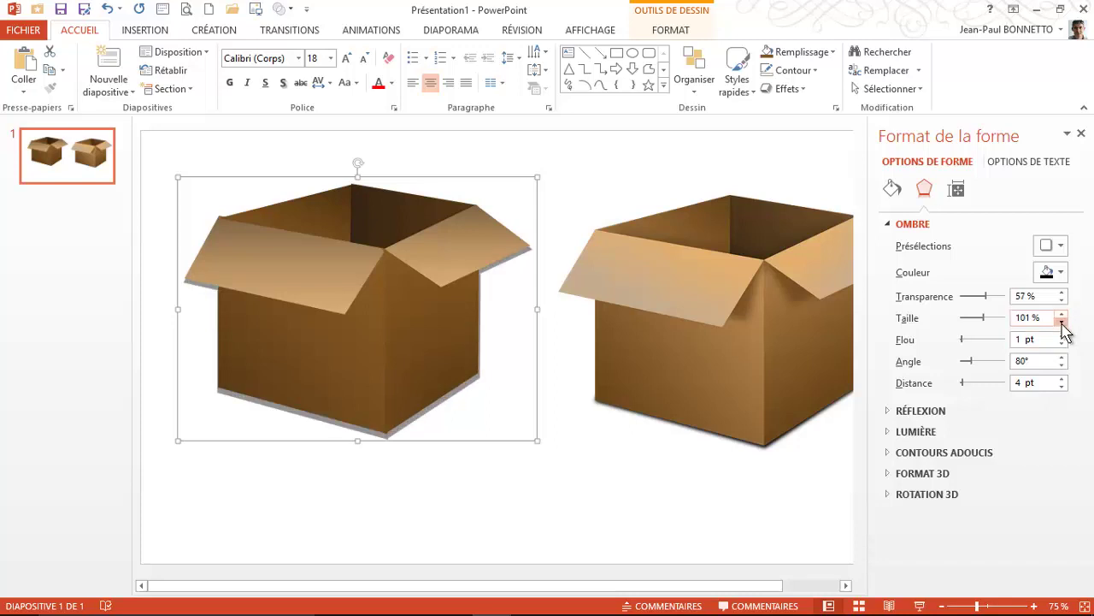
click(1062, 323)
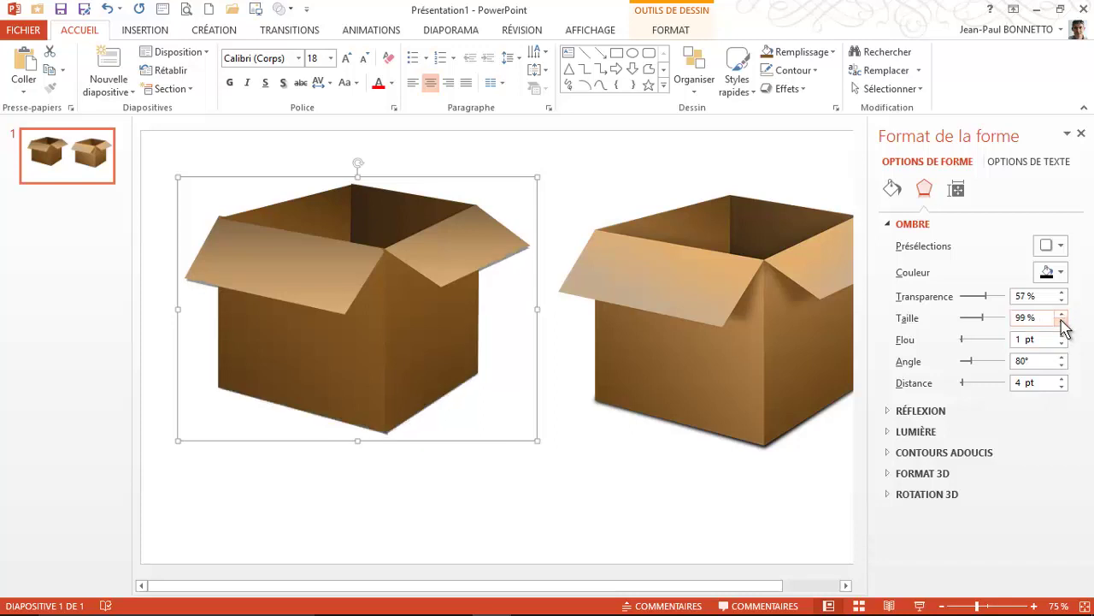
click(1061, 314)
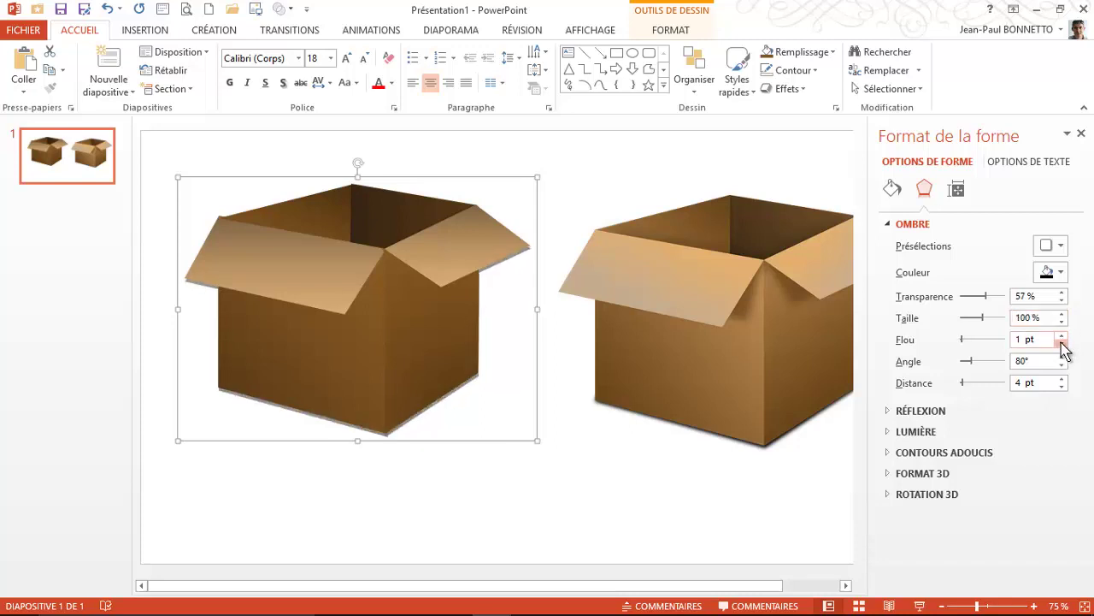
click(462, 476)
click(393, 389)
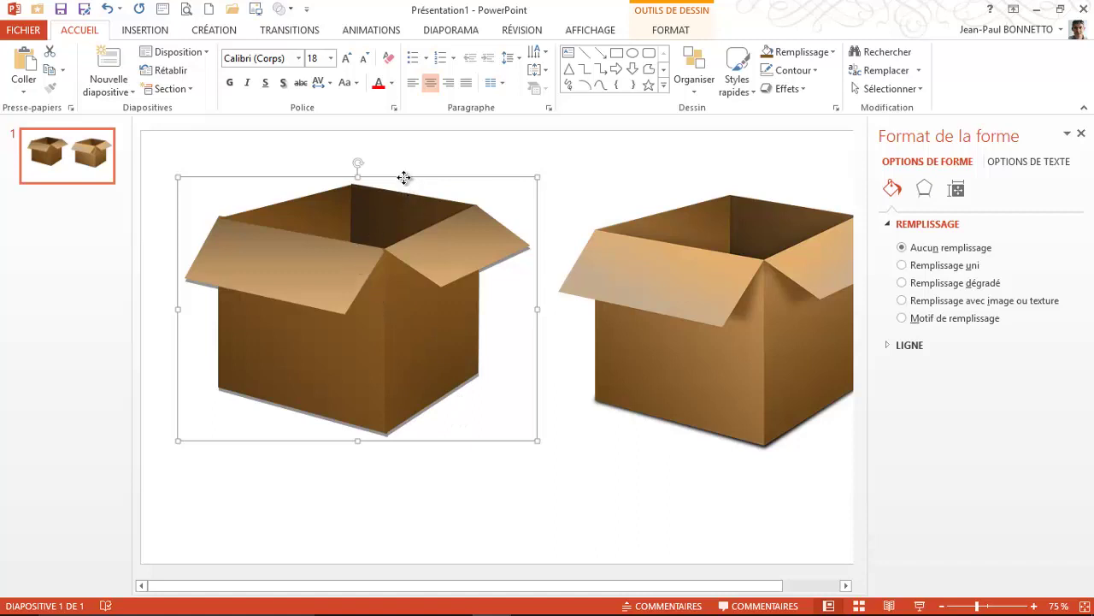
Reposition the drawn box and the reference image closer side by side.
drag(404, 177, 401, 188)
drag(701, 283, 673, 291)
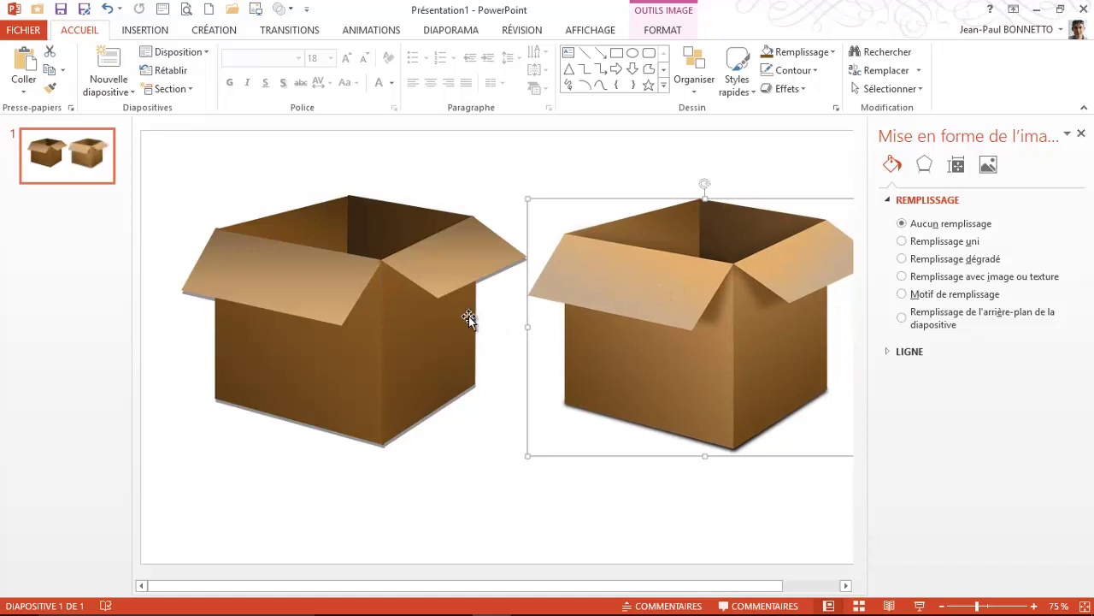
click(358, 286)
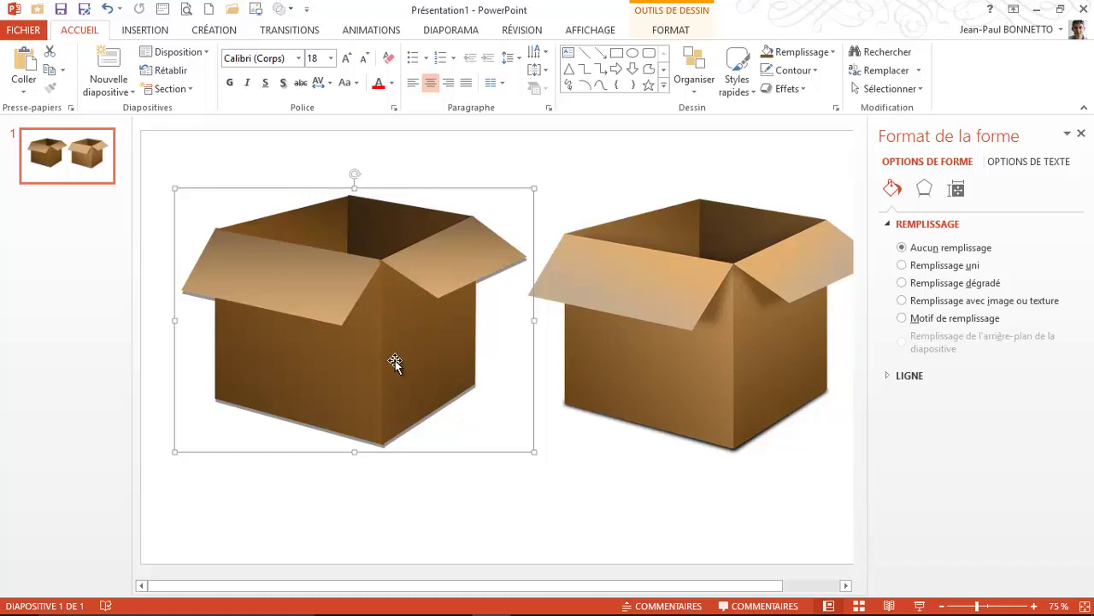
click(697, 265)
drag(763, 456, 773, 456)
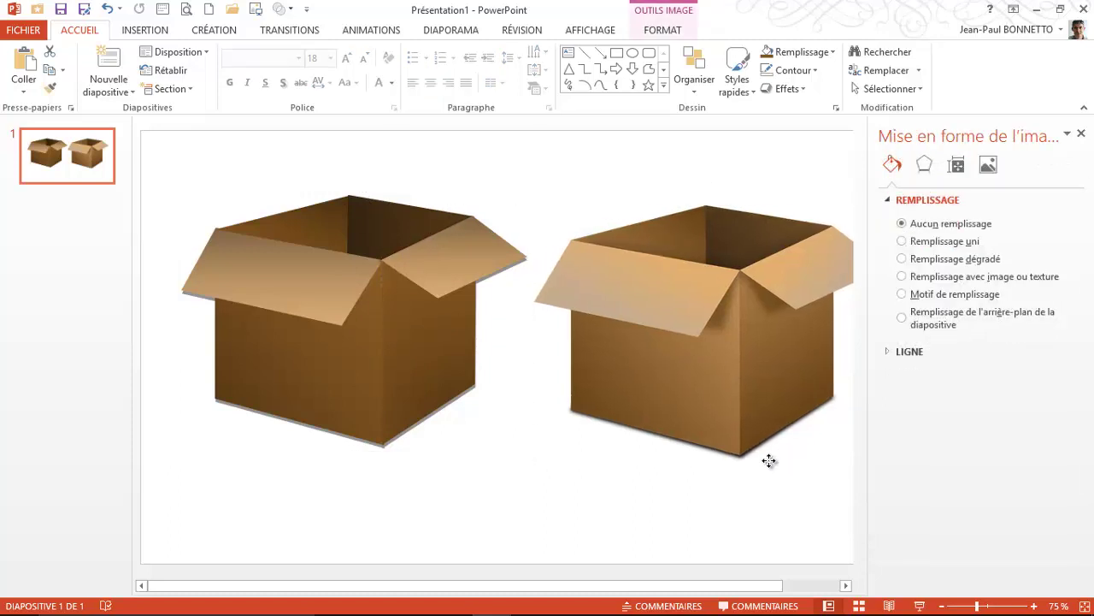
Close the formatting pane and dismiss the shapes gallery without adding a shape.
click(1082, 136)
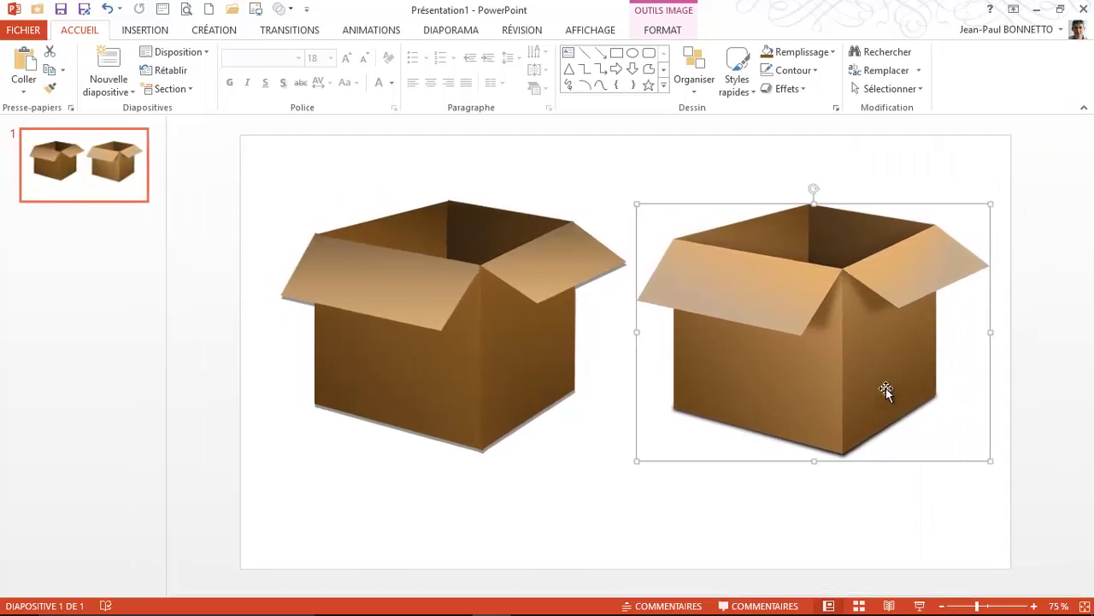
click(459, 278)
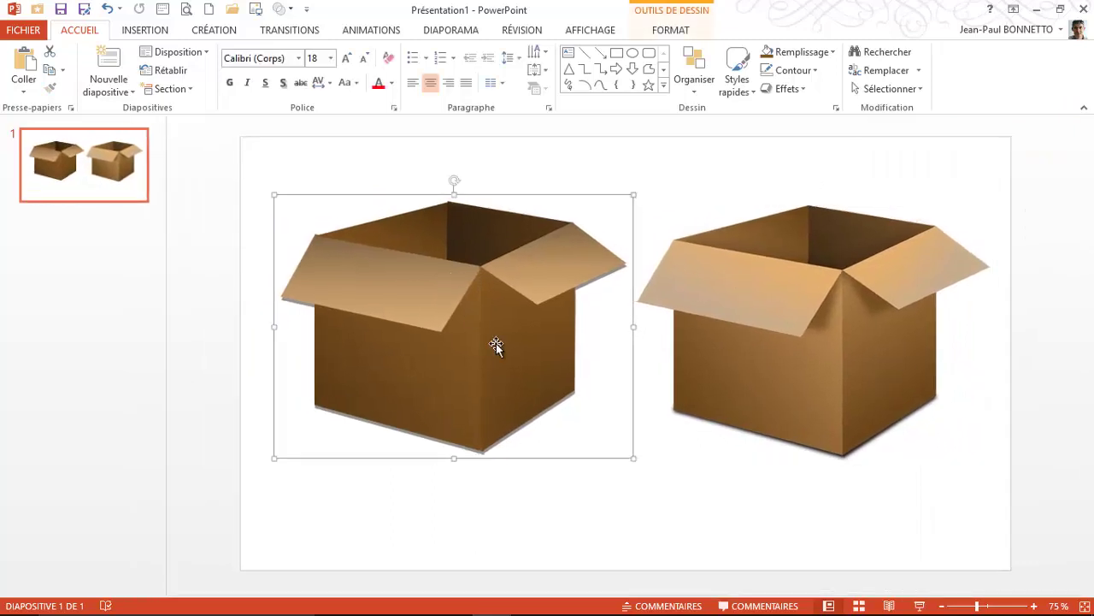
click(549, 484)
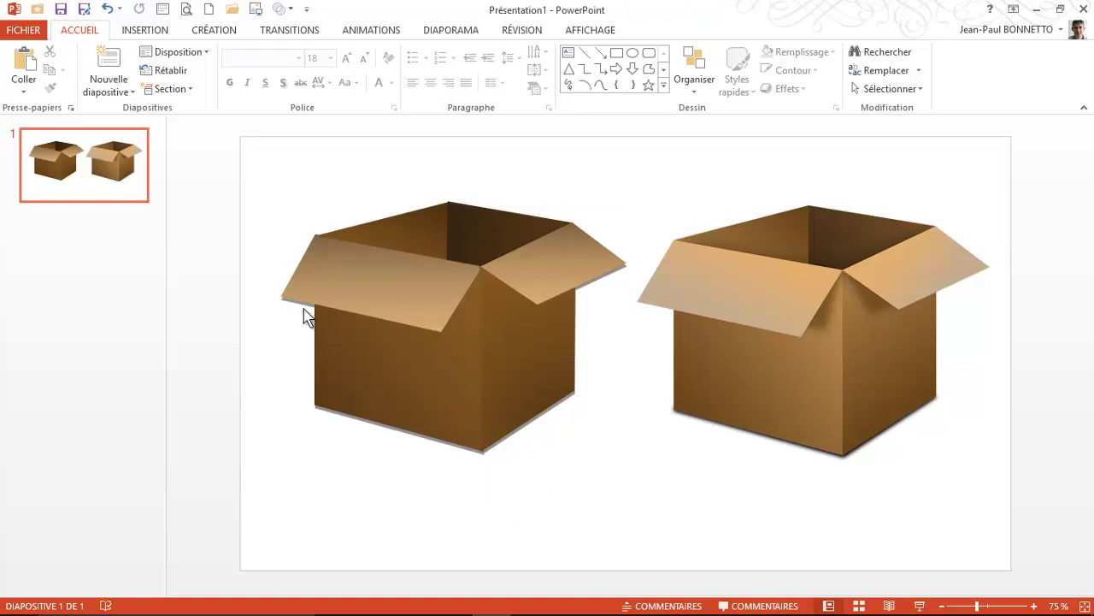
click(662, 85)
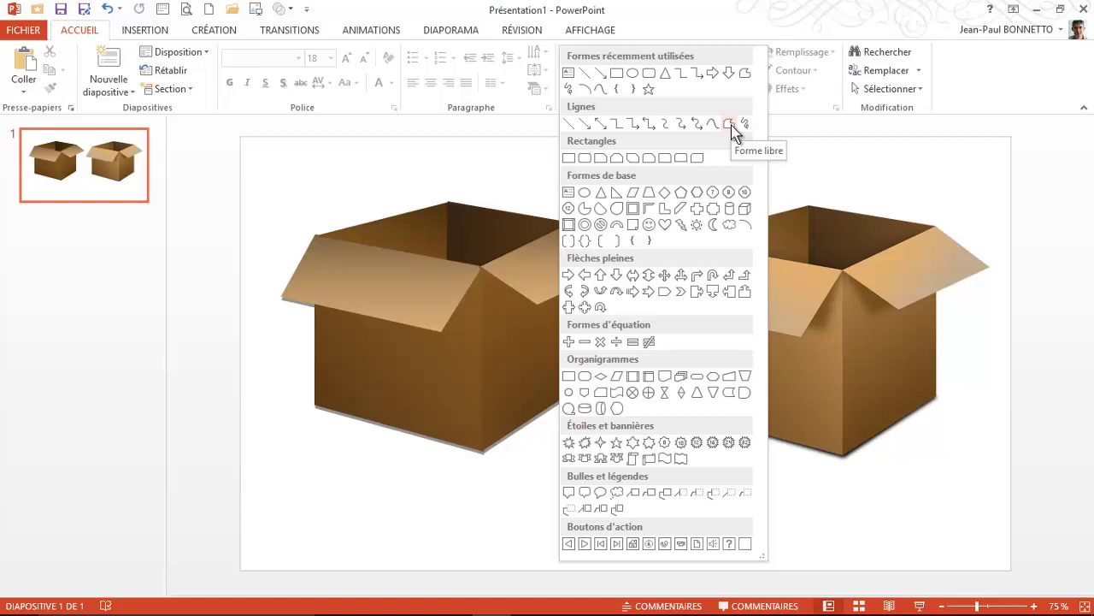
click(400, 472)
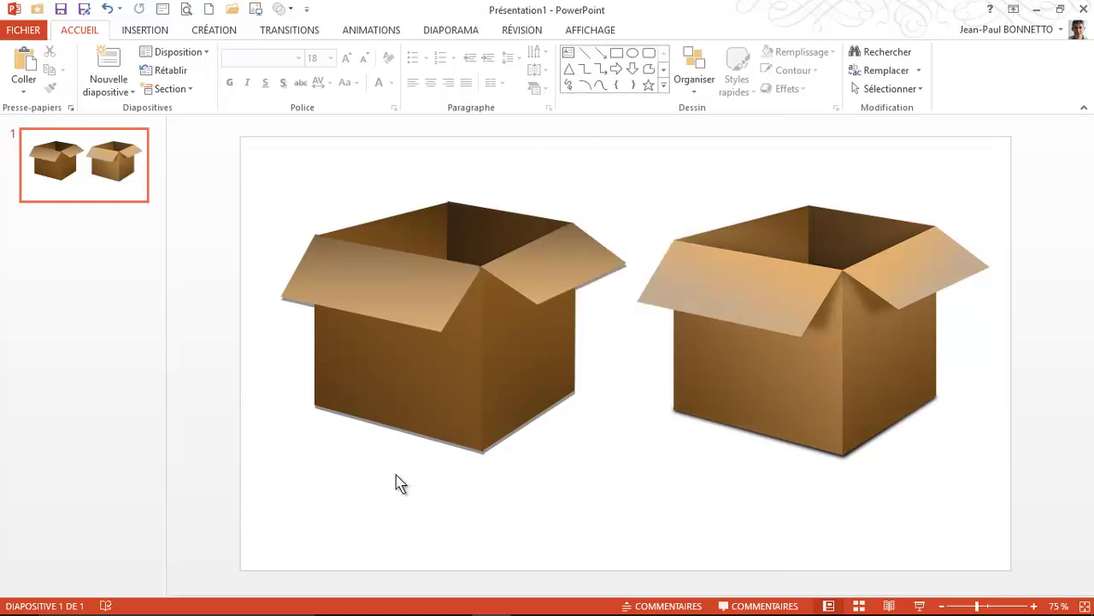